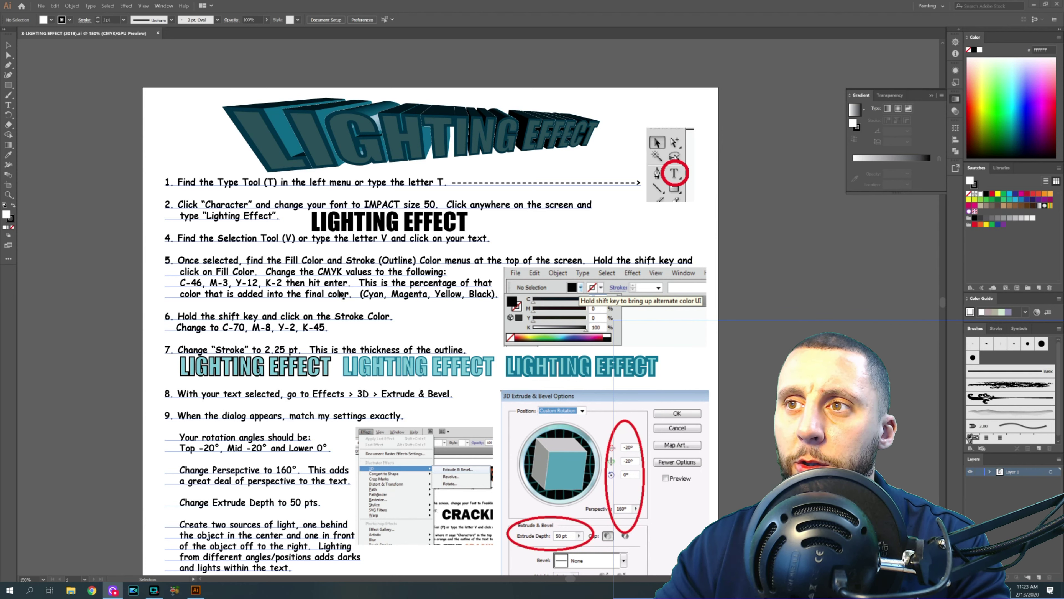
Start a new Art & Illustration document with units set to inches.
scroll(341, 295, "down", 6)
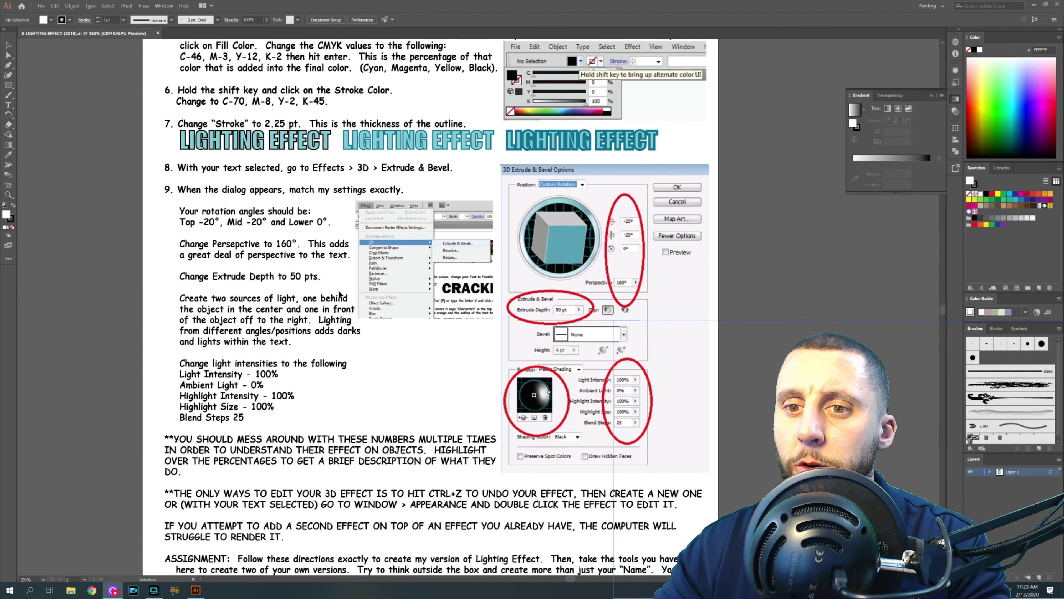
scroll(341, 295, "up", 6)
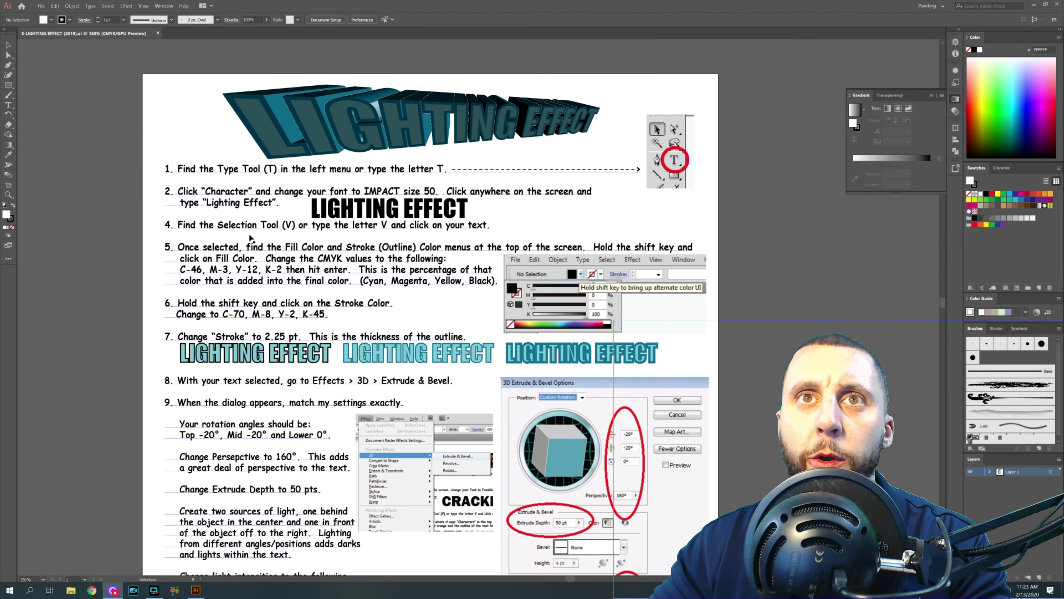
left_click(42, 6)
left_click(47, 13)
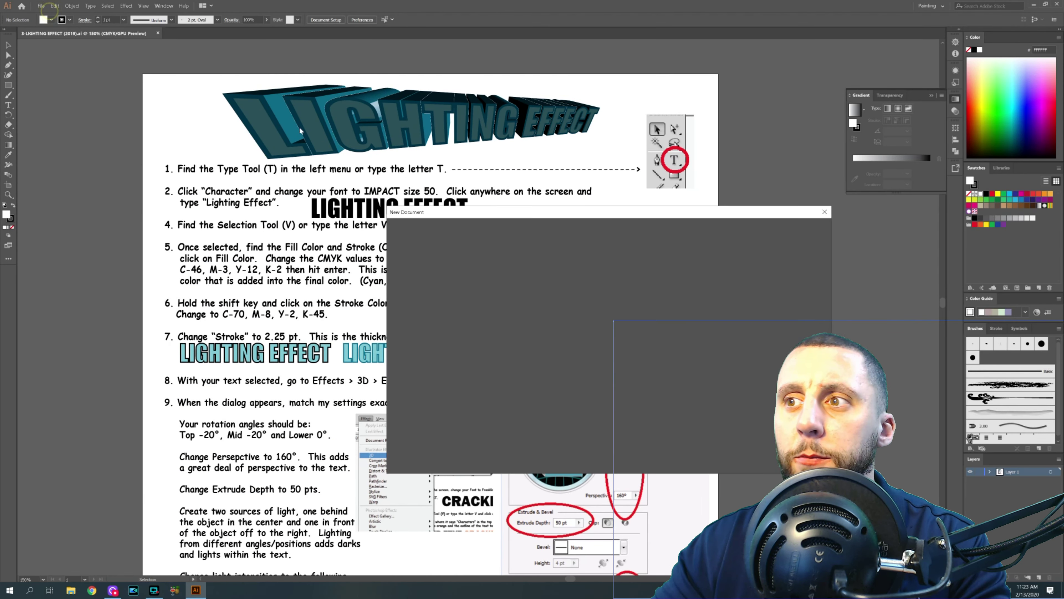
left_click(747, 229)
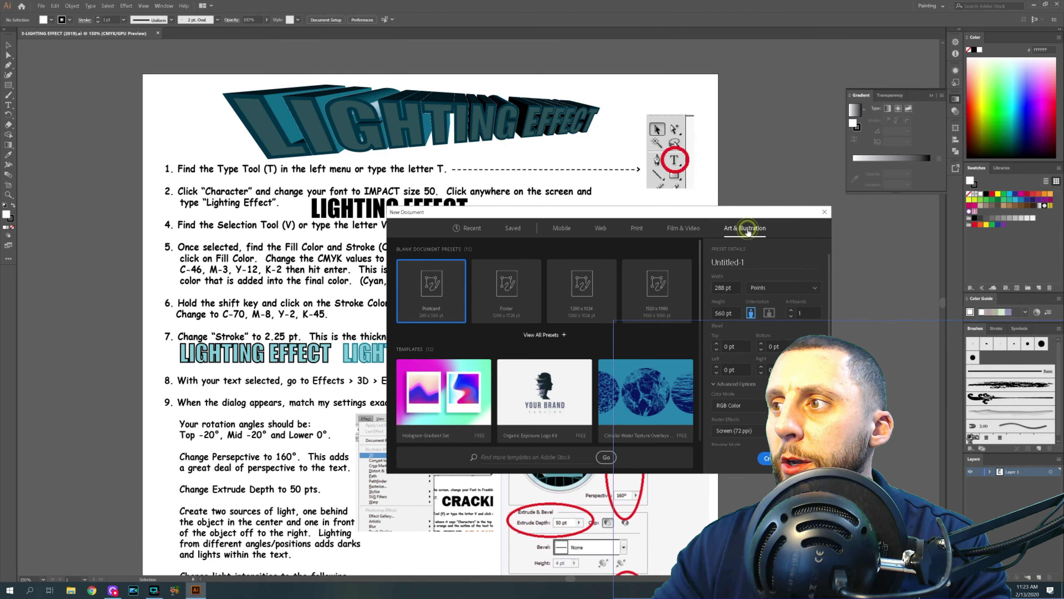
left_click(736, 287)
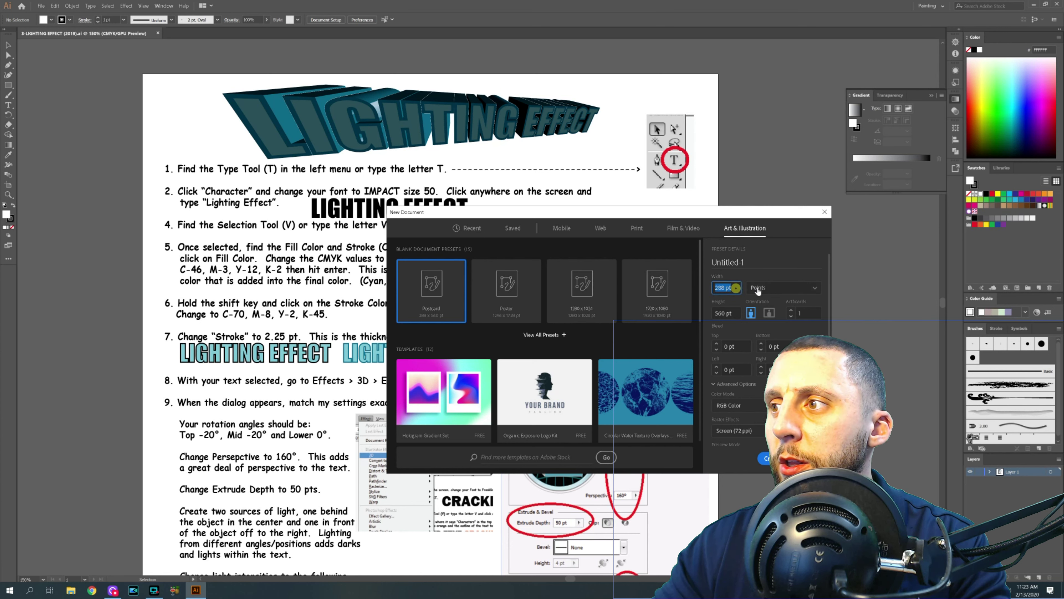
left_click(757, 288)
left_click(767, 319)
Make it 8.25 × 11 in with CMYK colour mode and create the document.
left_click(729, 287)
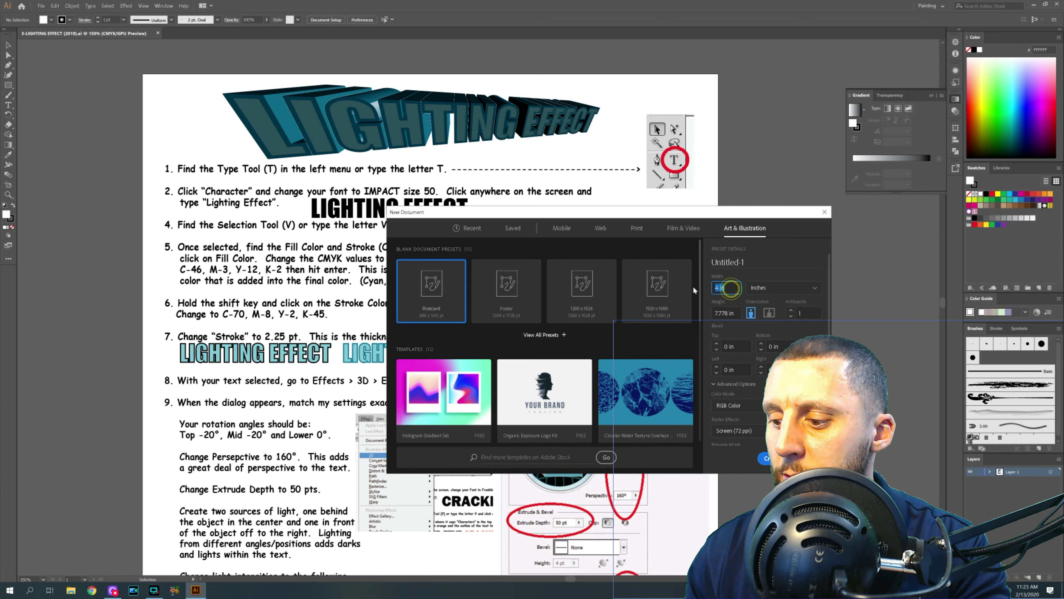
type("8.25")
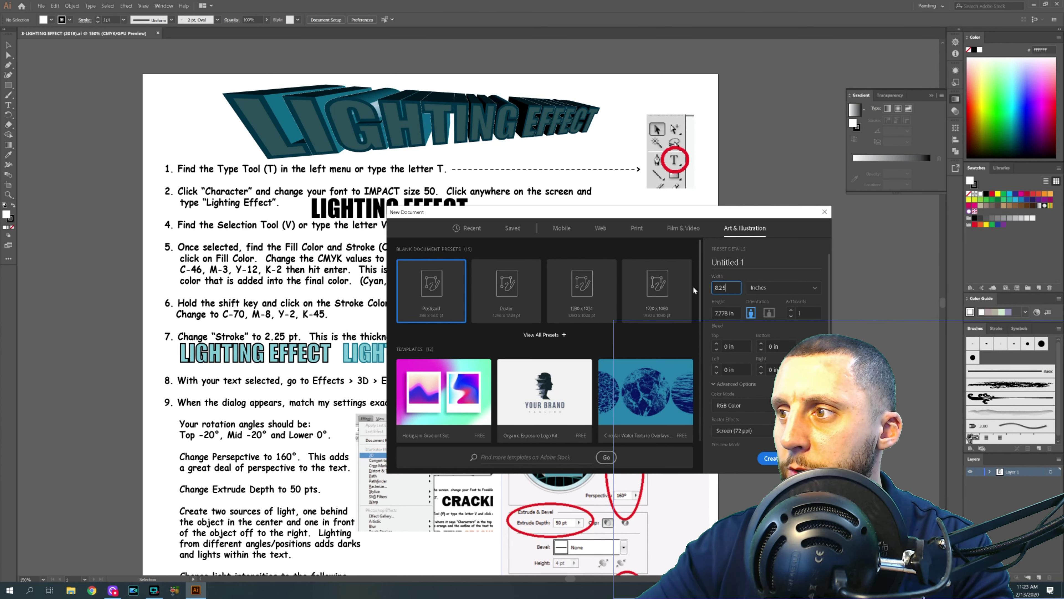
key("Tab")
type("11")
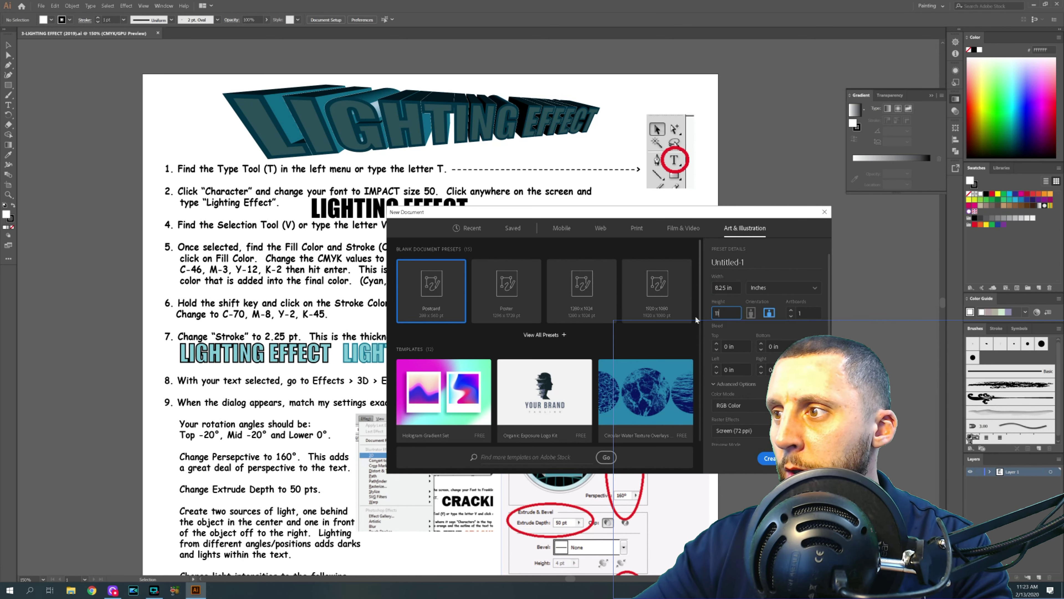
left_click(731, 406)
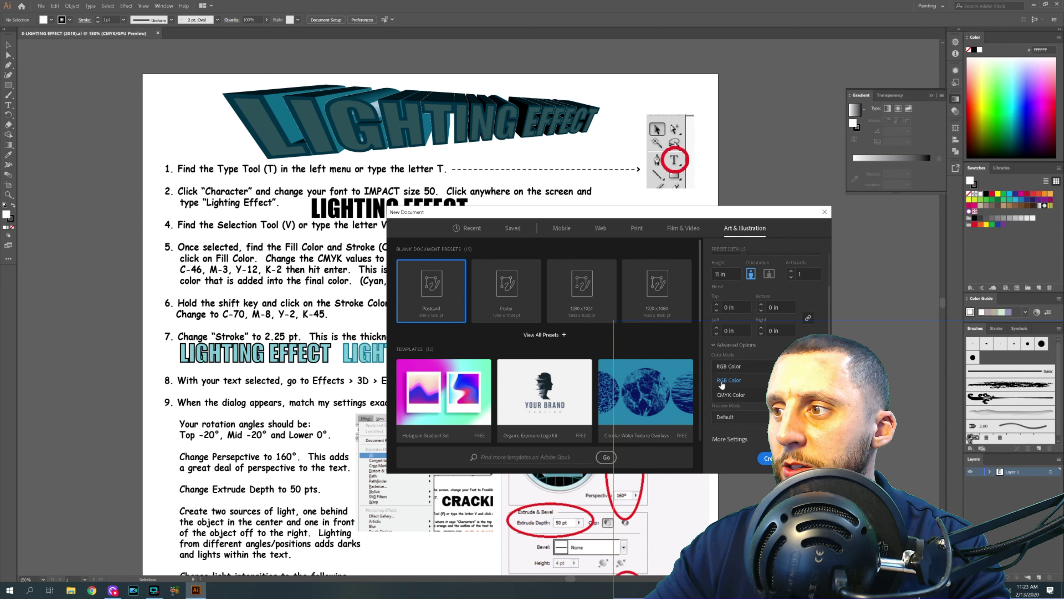
left_click(739, 396)
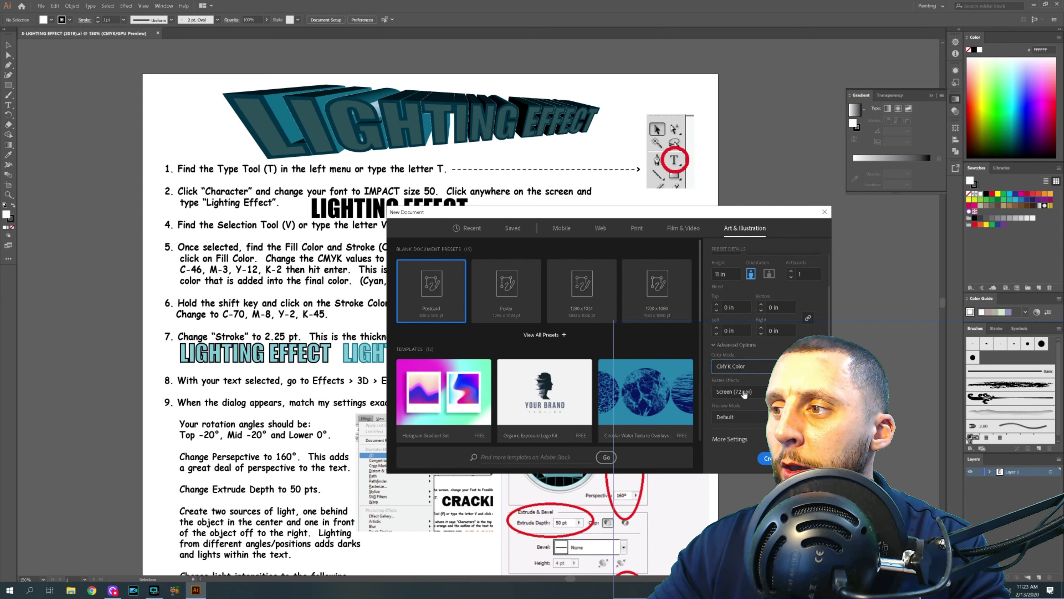
left_click(740, 391)
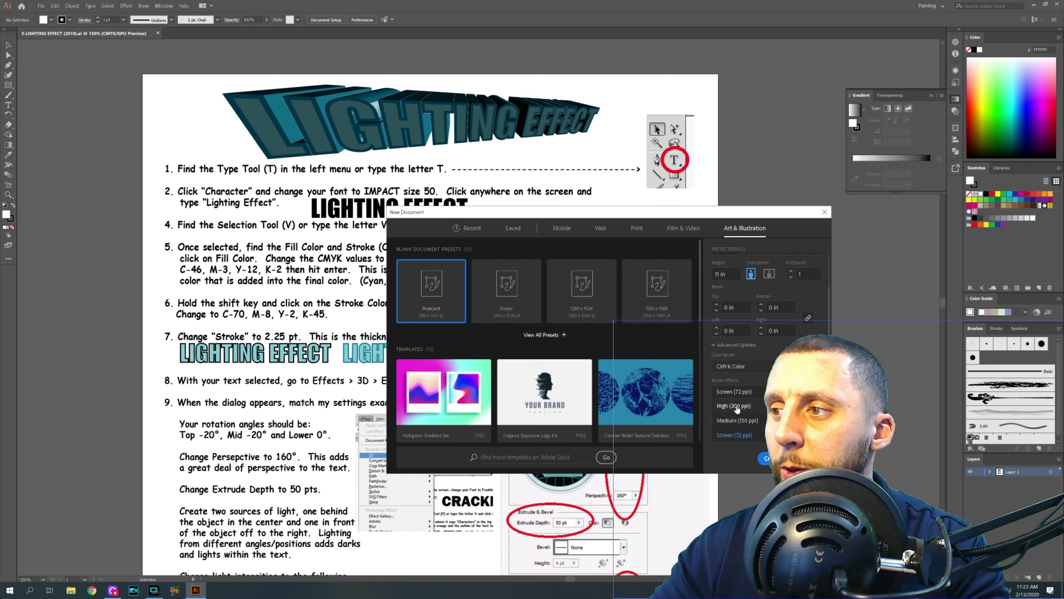
left_click(766, 458)
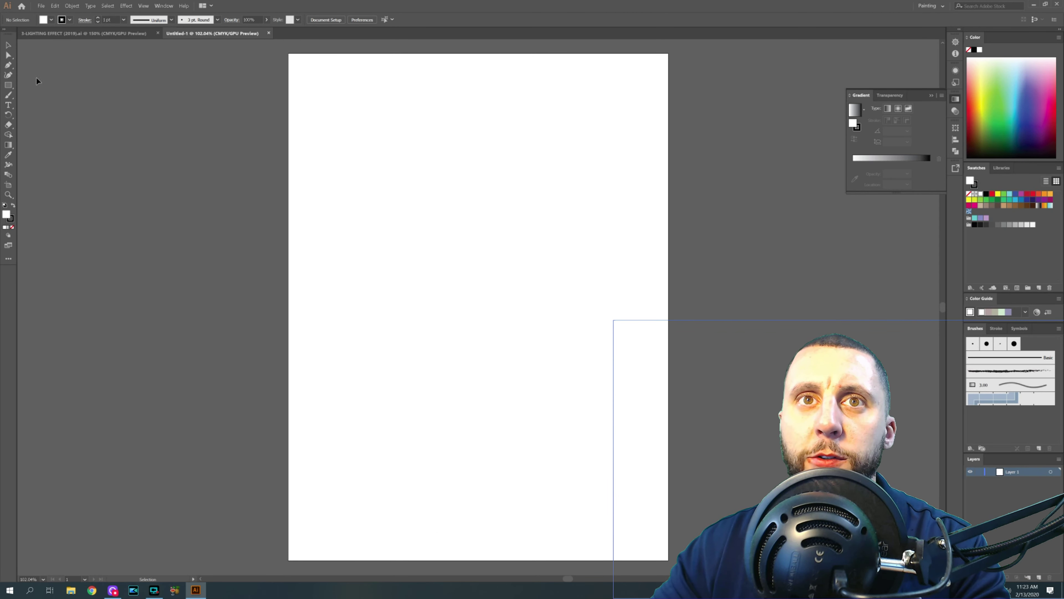
Type the text 'LIGHTING EFFECT' near the top of the page.
left_click(8, 106)
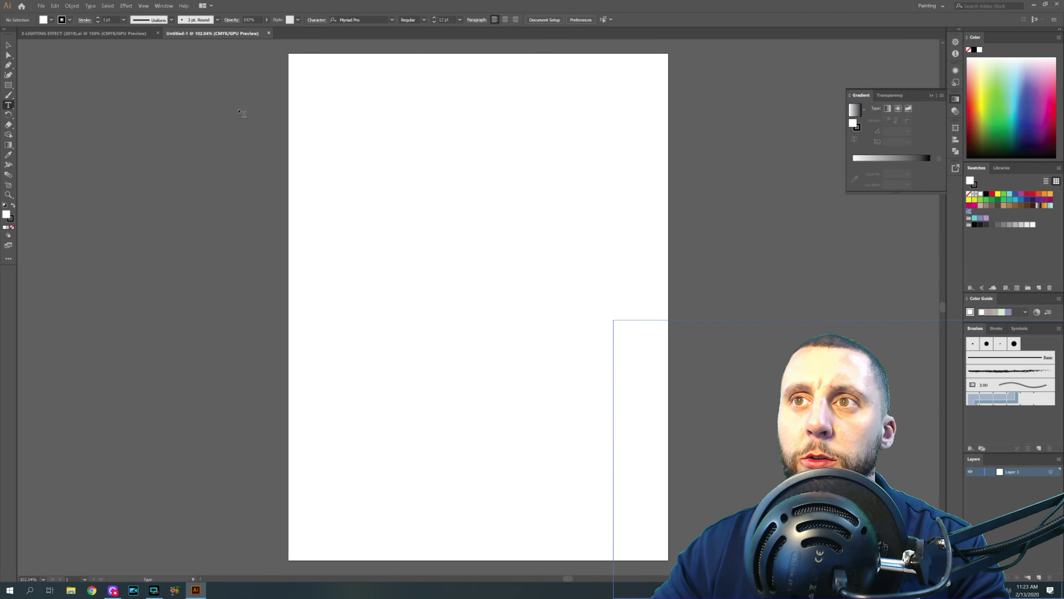
left_click(361, 121)
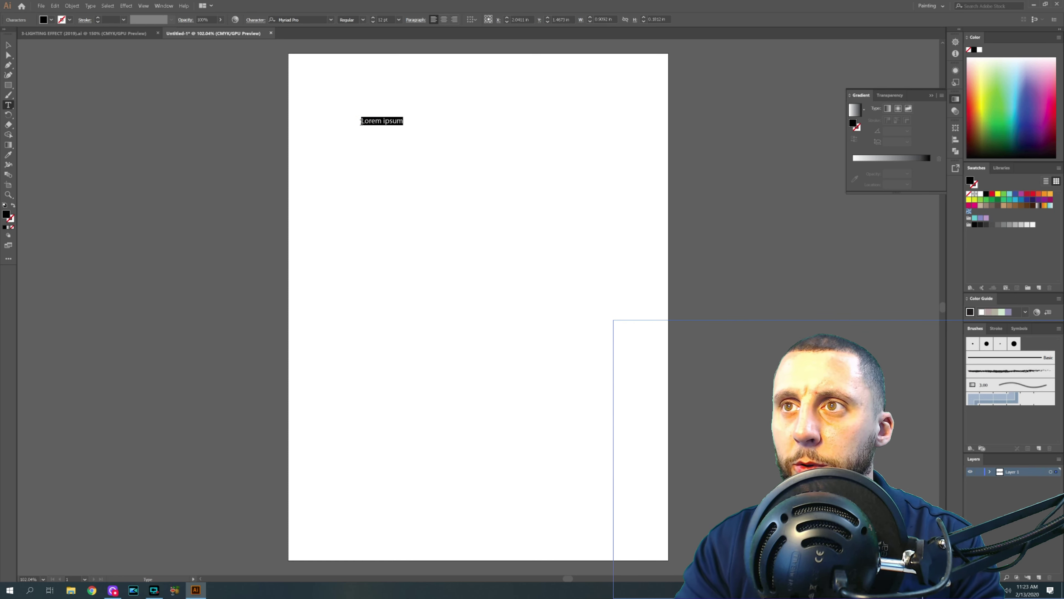
key("BackSpace")
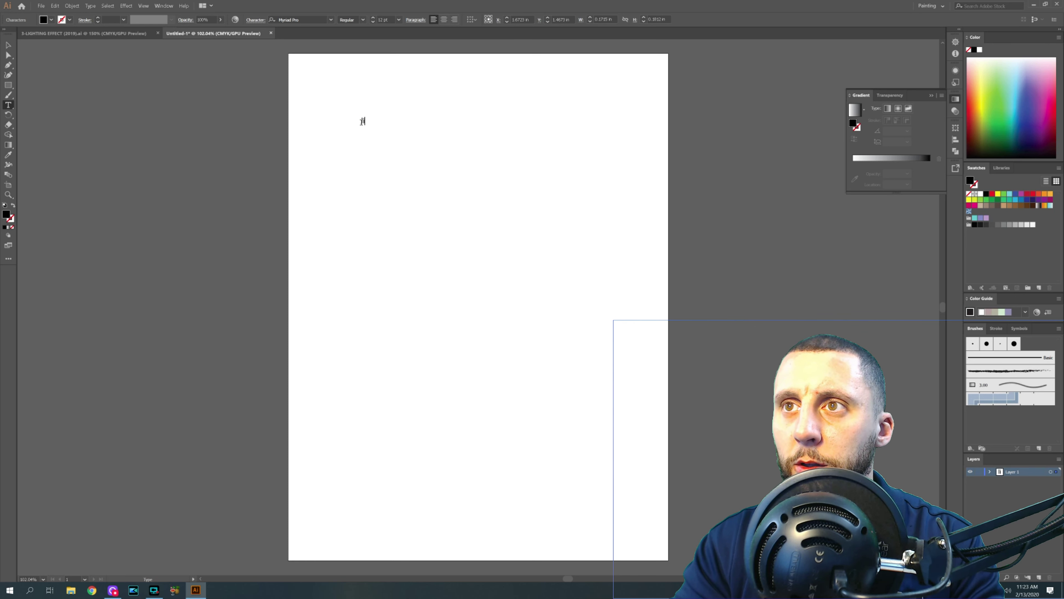
type("LIGHTING EFFECT")
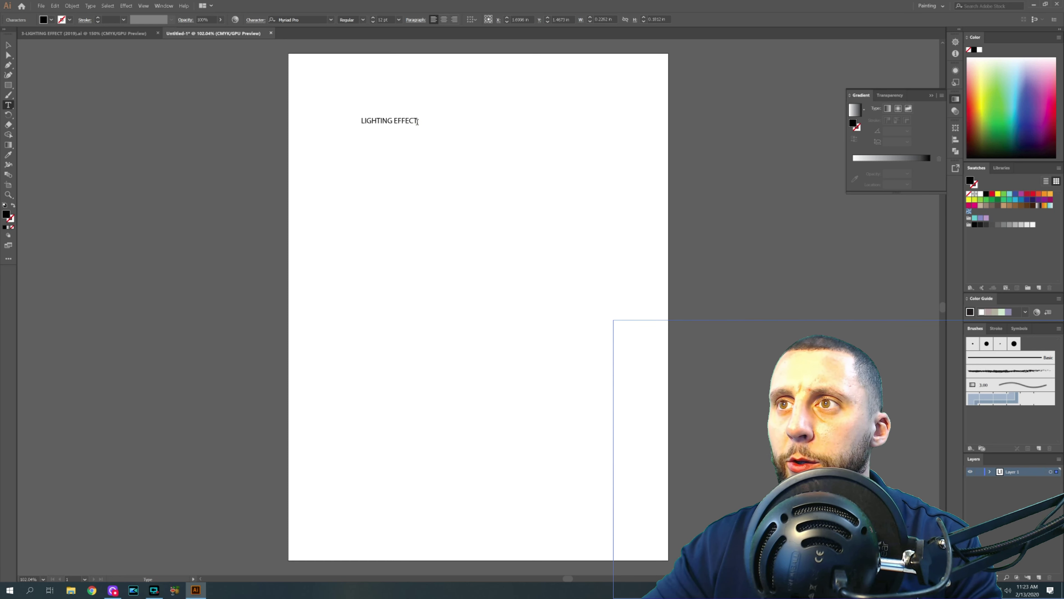
Set the LIGHTING EFFECT text to Impact at 50 pt.
left_click_drag(402, 121, 359, 119)
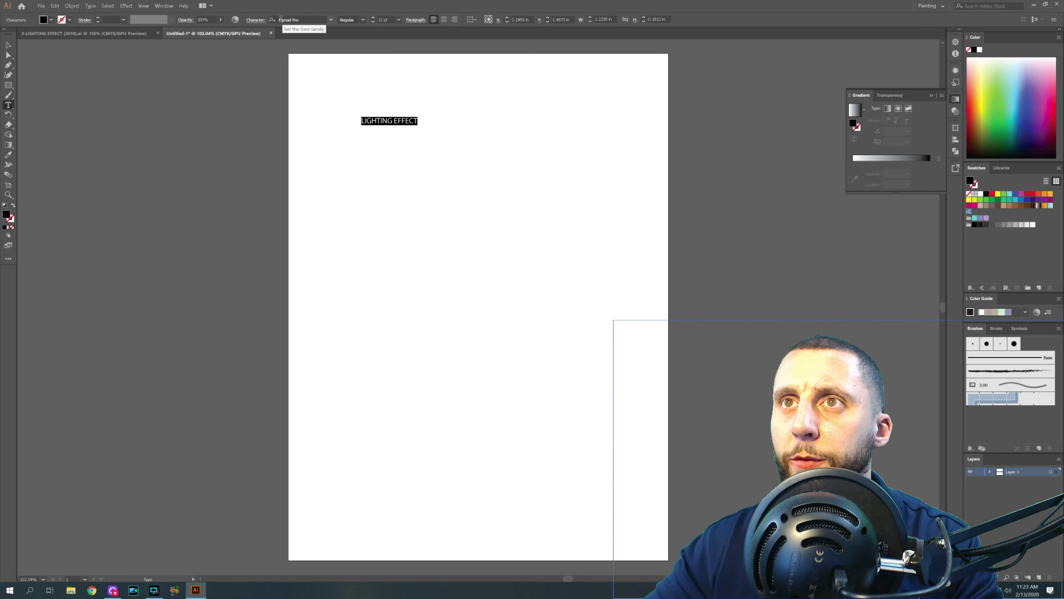
left_click(255, 19)
left_click(255, 20)
left_click(309, 20)
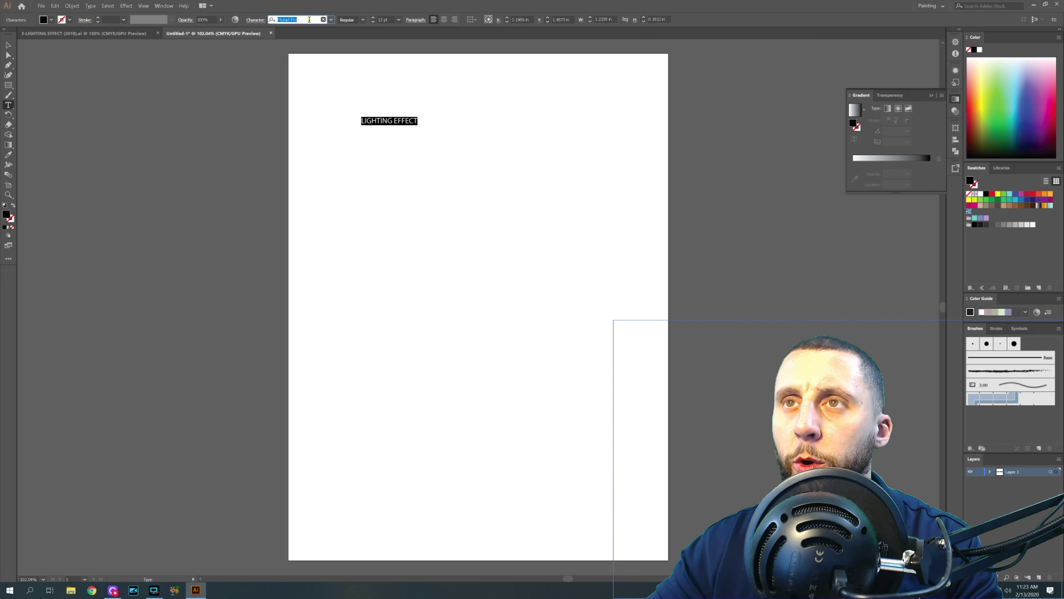
type("IMPACT")
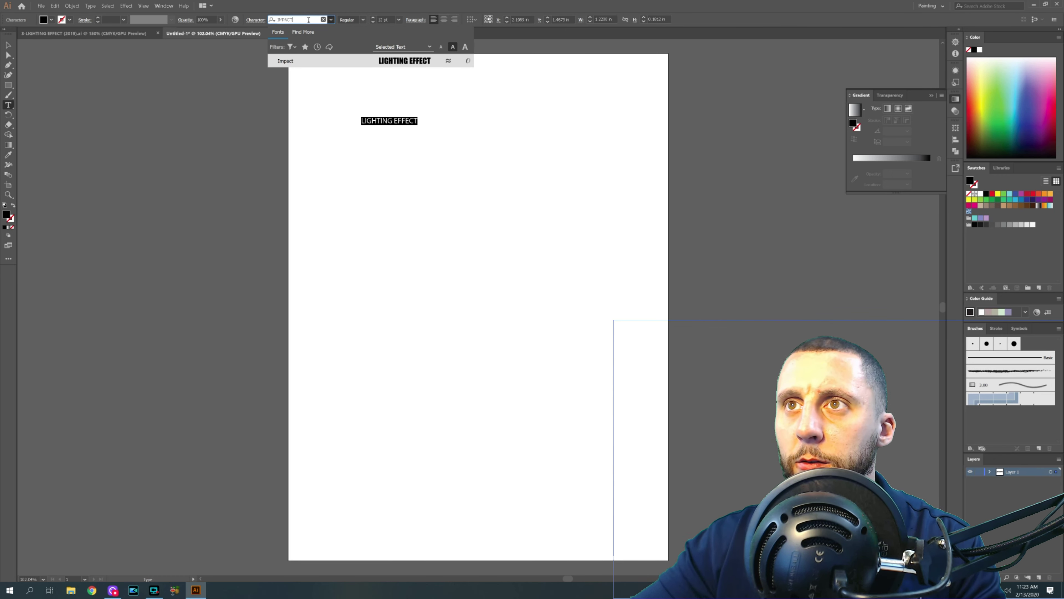
left_click(343, 61)
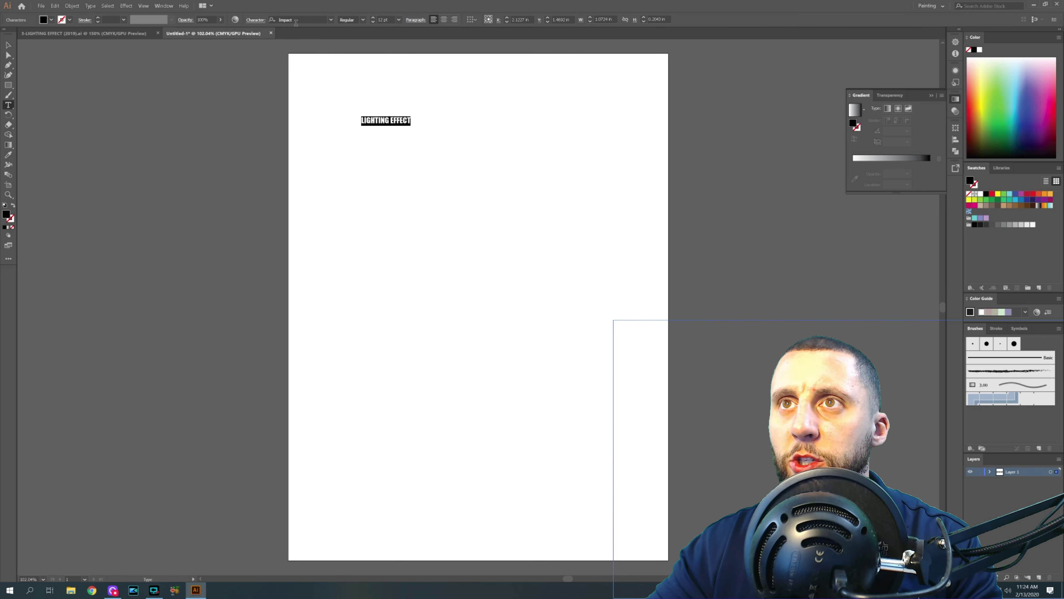
left_click(381, 19)
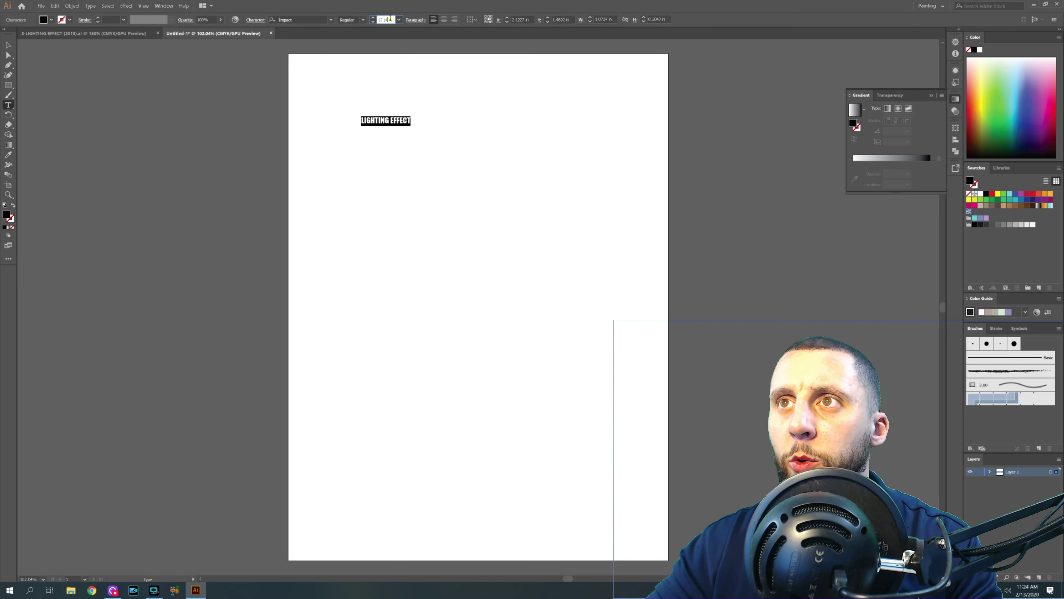
type("50")
key("Return")
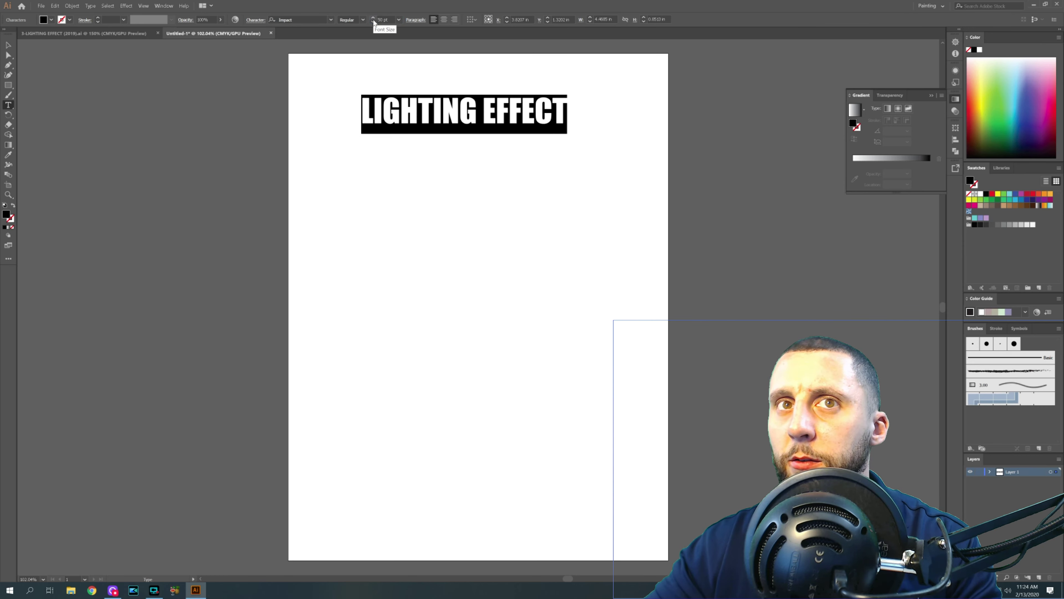
left_click(6, 44)
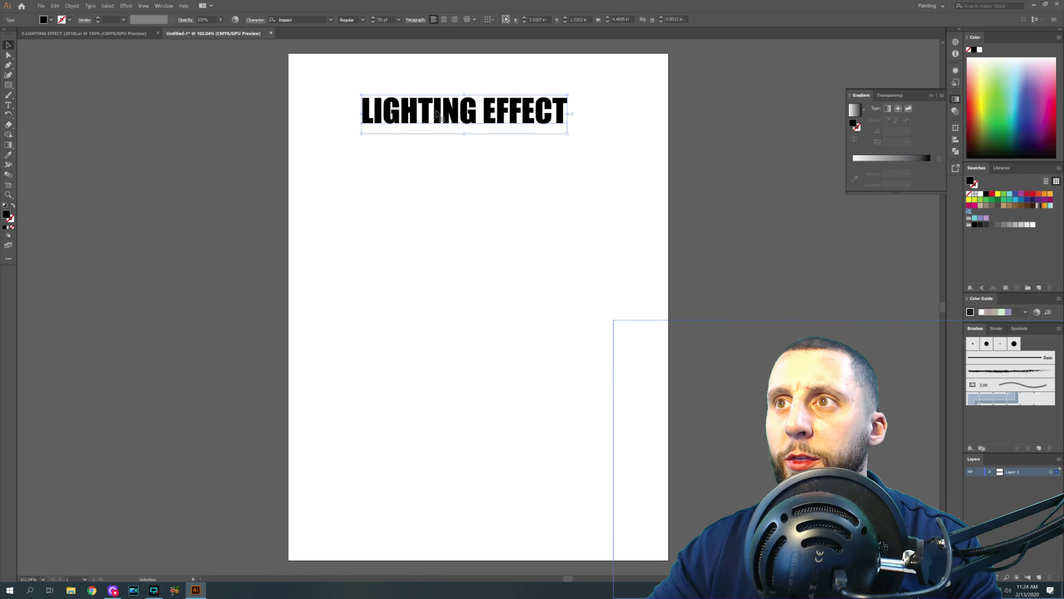
Nudge the text and fill it light cyan (magenta 3, black 2).
left_click_drag(437, 119, 444, 123)
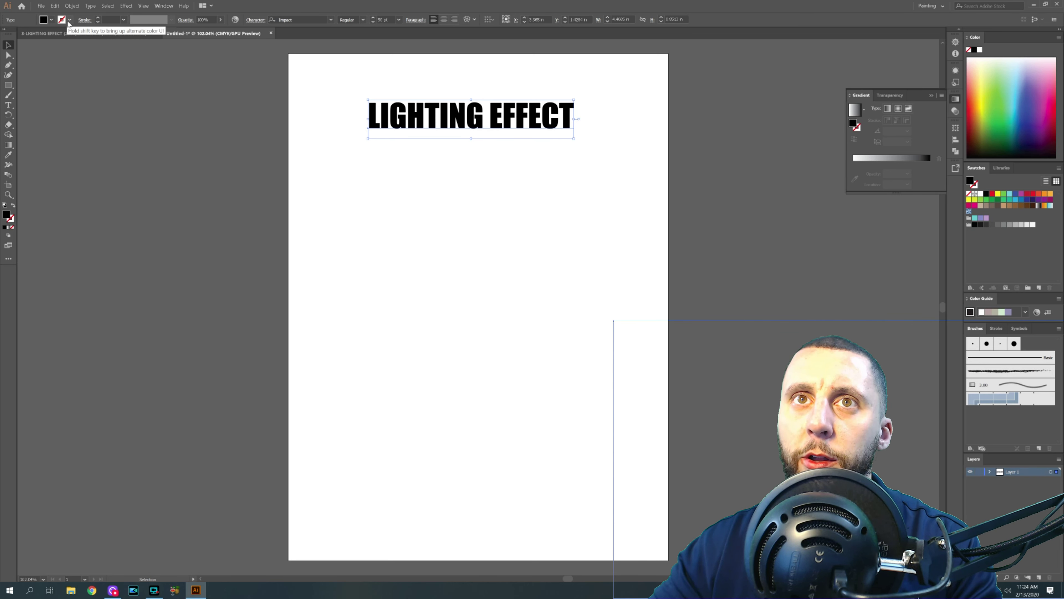
left_click(51, 20)
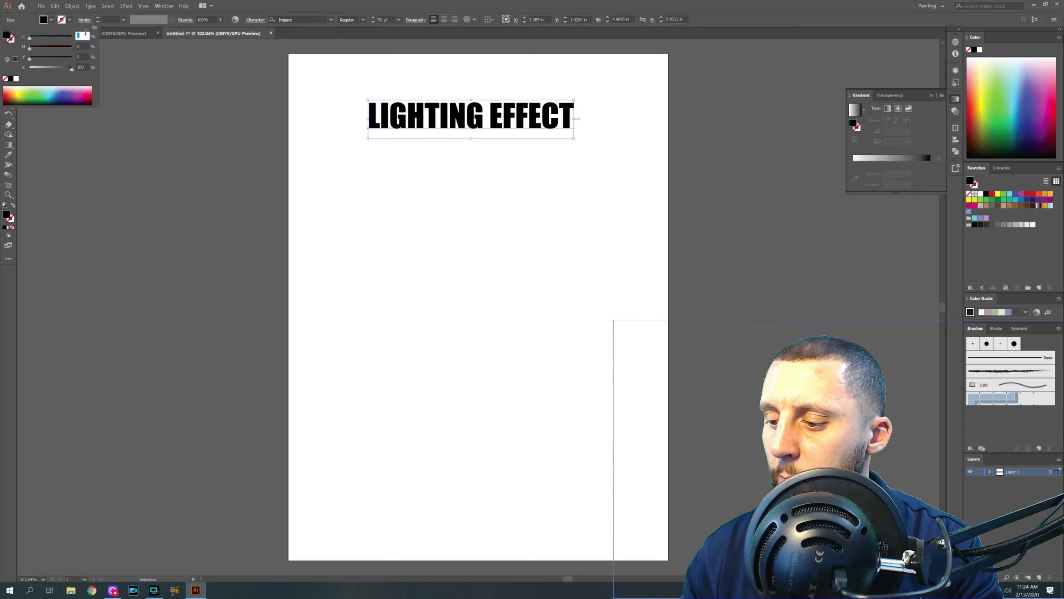
key("Escape")
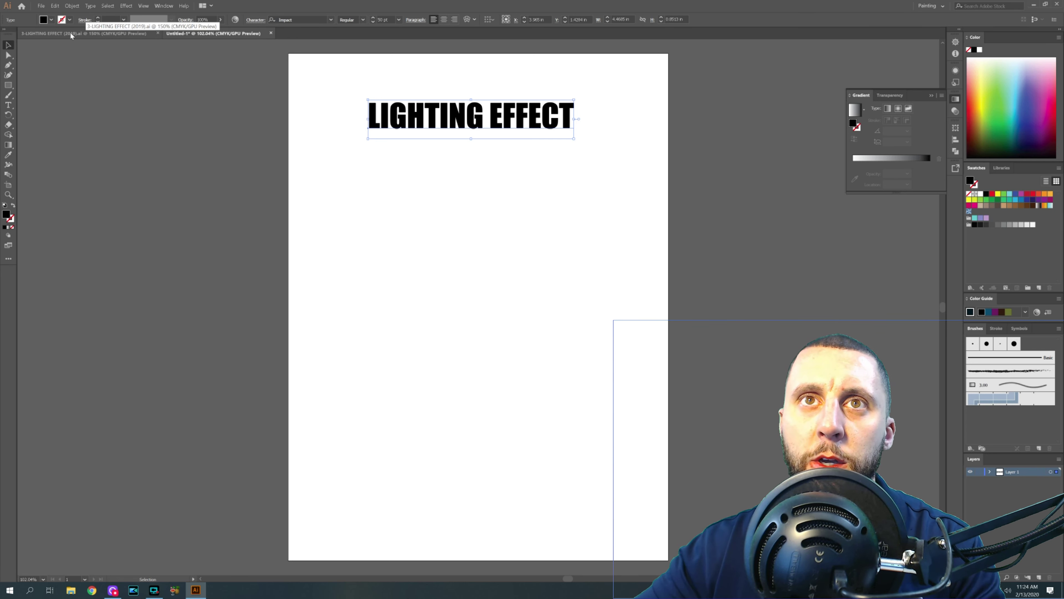
left_click(51, 20)
left_click(83, 47)
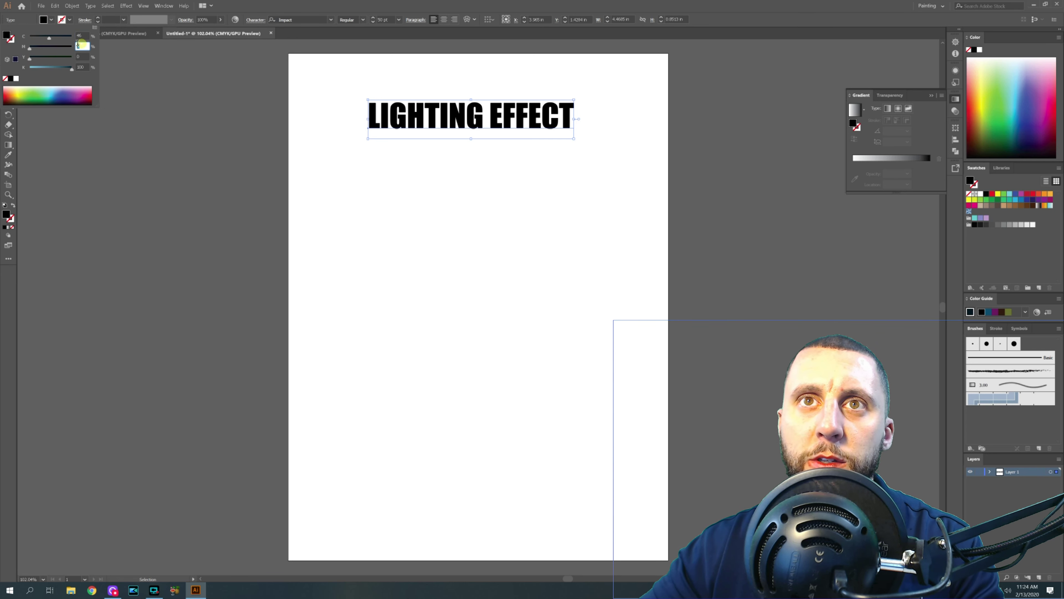
type("3")
left_click(77, 56)
left_click(81, 67)
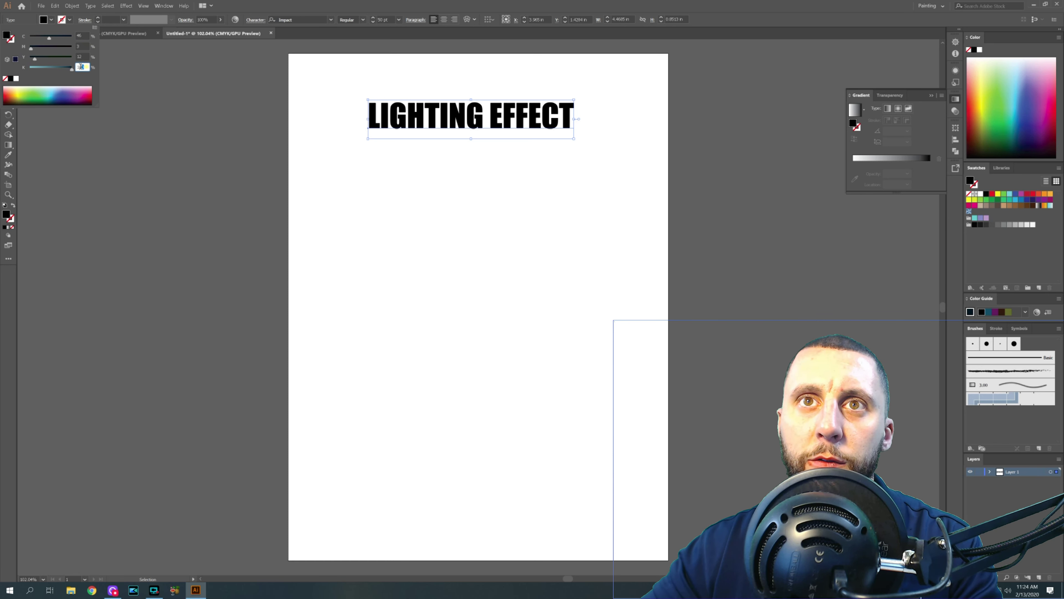
type("2")
key("Return")
scroll(94, 80, "up", 1)
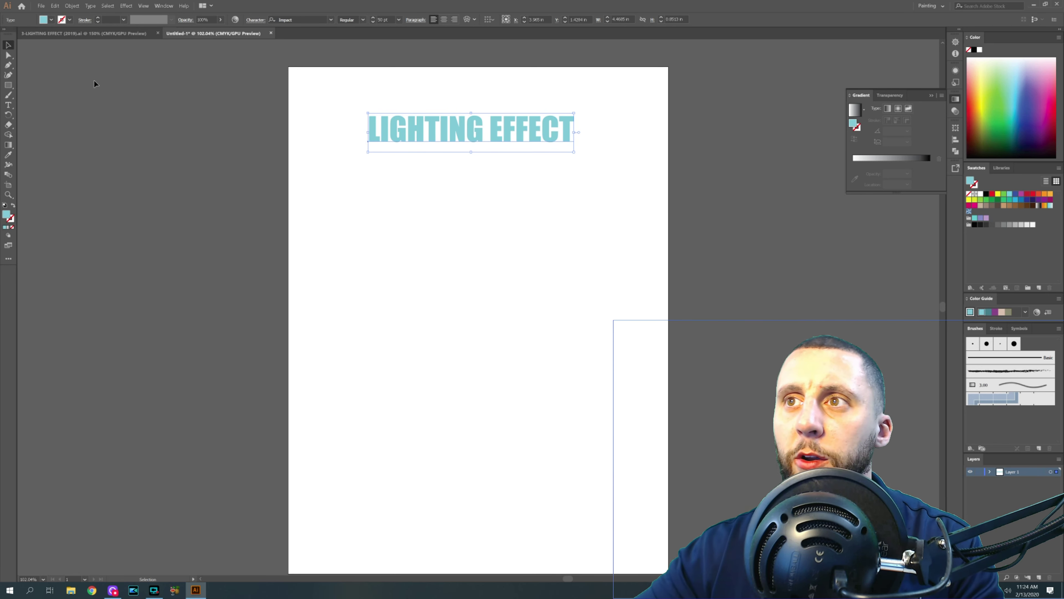
scroll(142, 90, "down", 1)
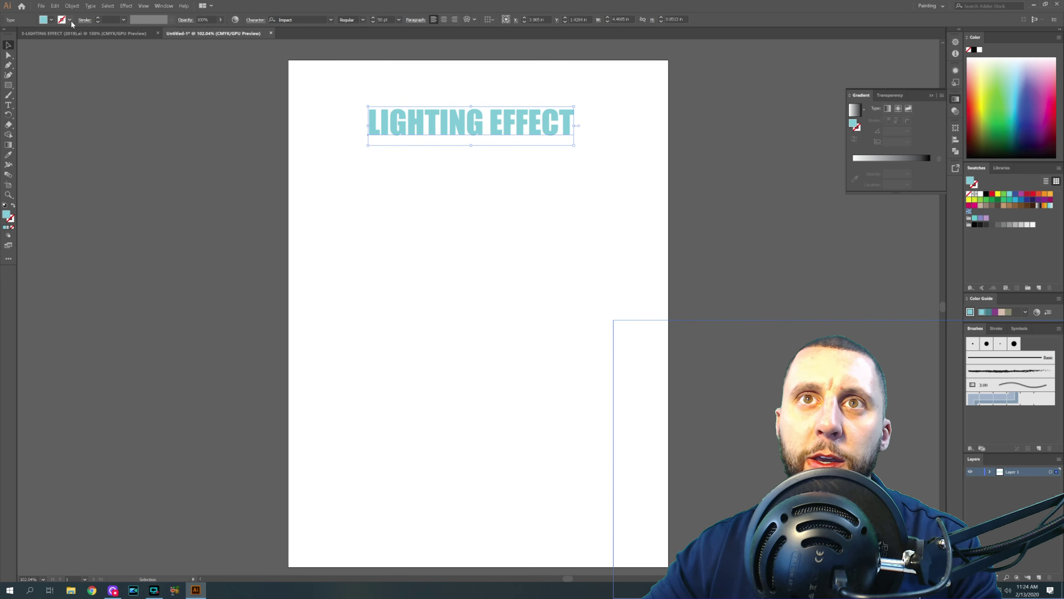
Set the text's stroke colour to C70 M8 Y2.
left_click(62, 20, "shift")
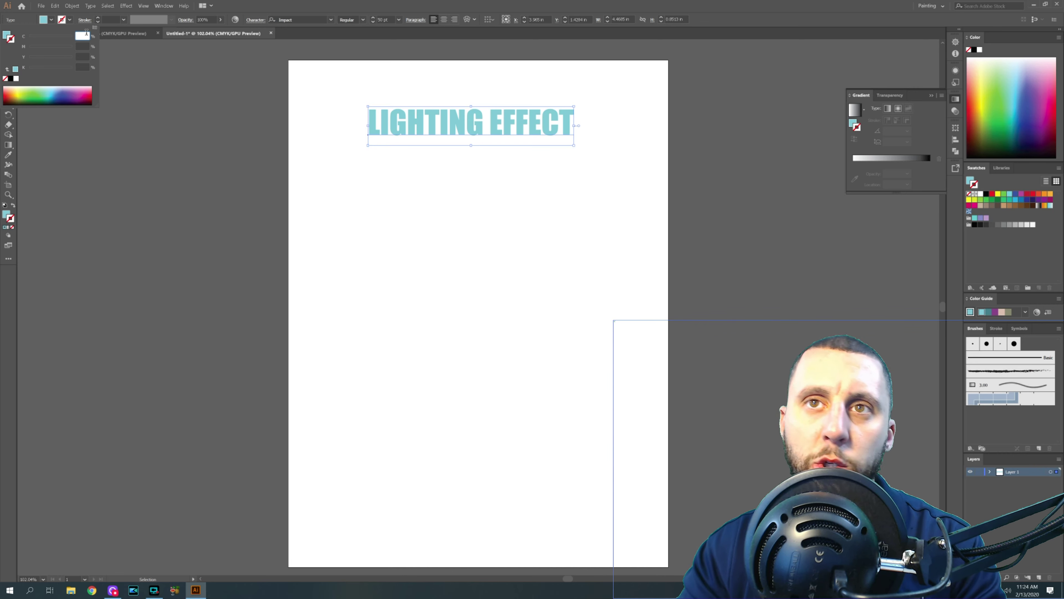
type("70")
key("Tab")
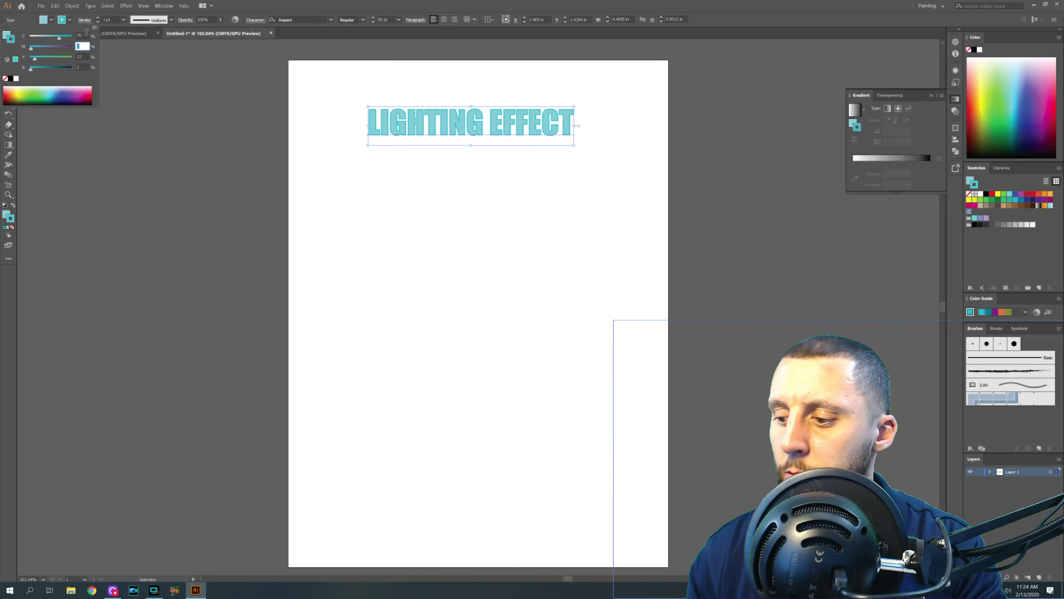
type("8")
key("Tab")
type("2")
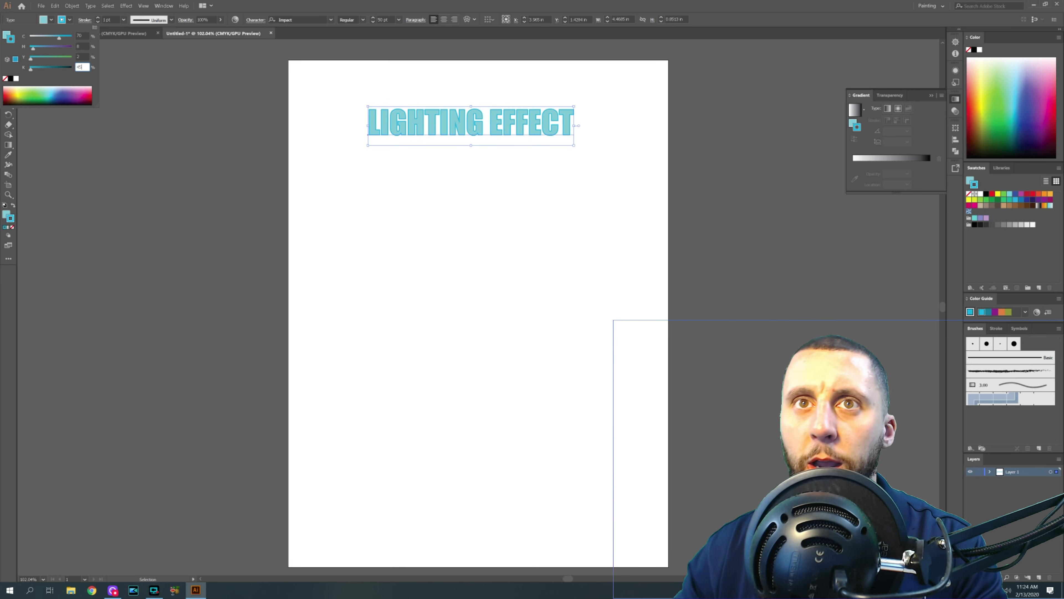
key("Return")
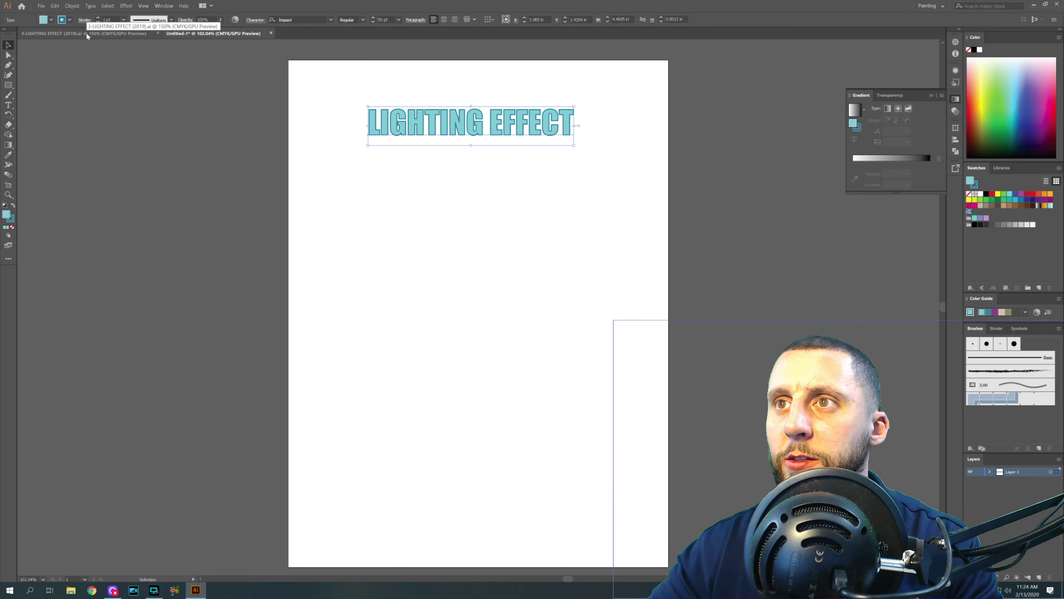
Give the text a 2.25 pt stroke weight.
left_click(413, 152)
left_click(421, 128)
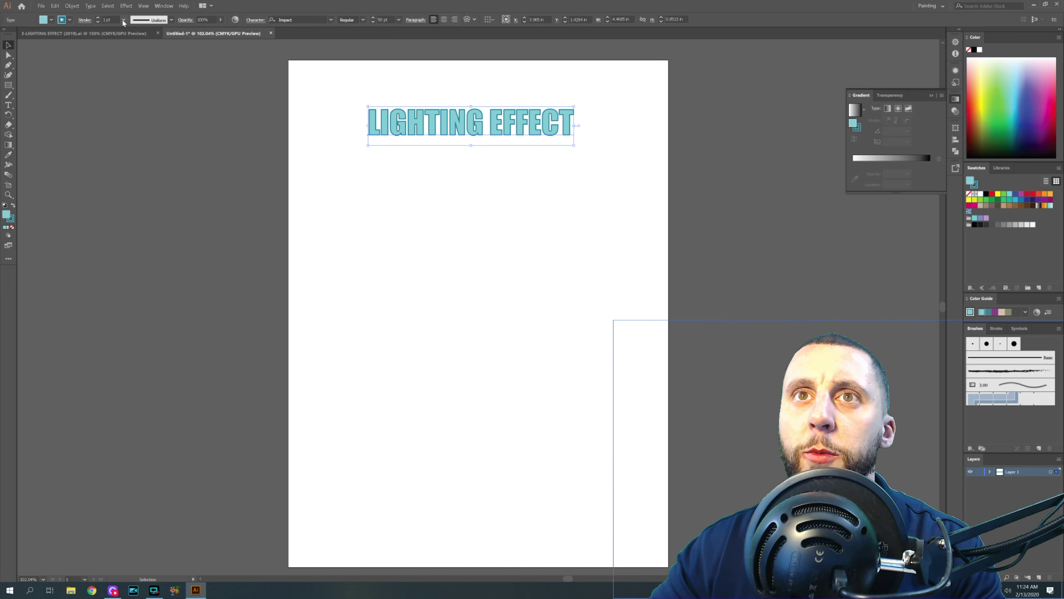
type("2.25")
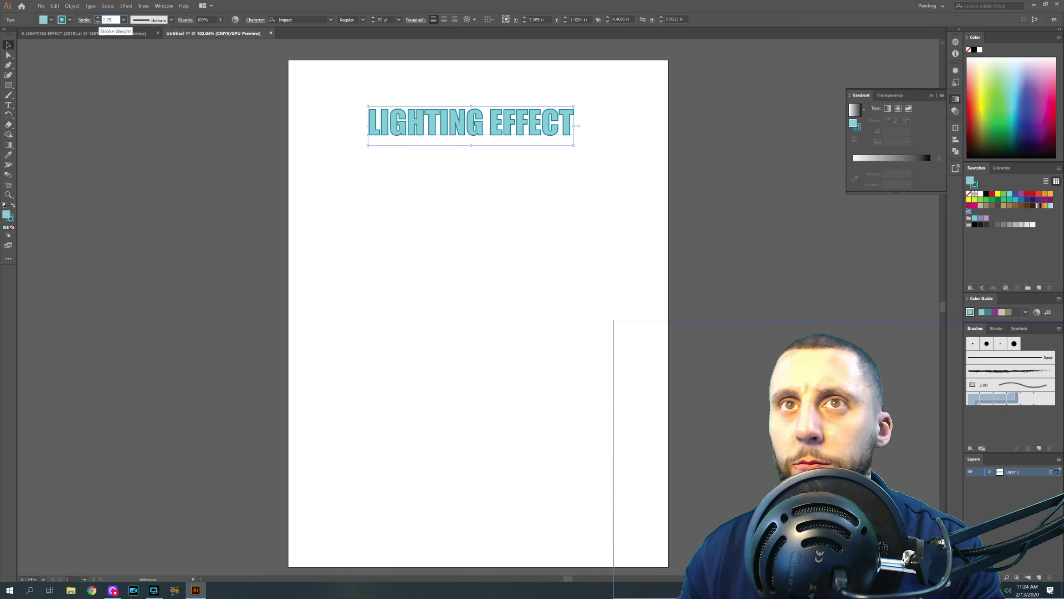
key("Return")
Apply a 3D Extrude & Bevel effect to the text and expand its options.
left_click(126, 5)
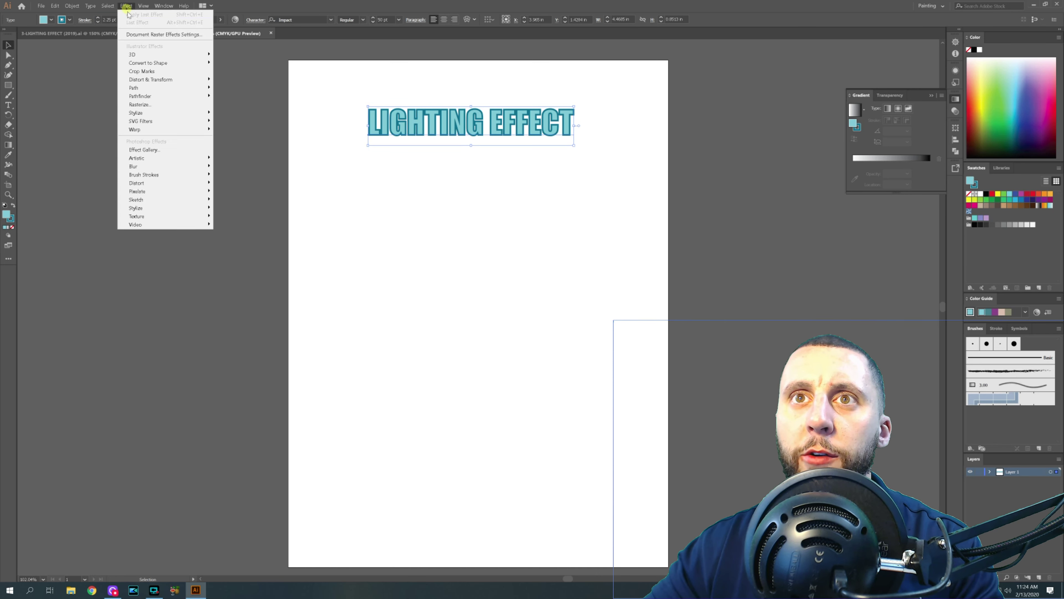
mouse_move(148, 54)
left_click(231, 55)
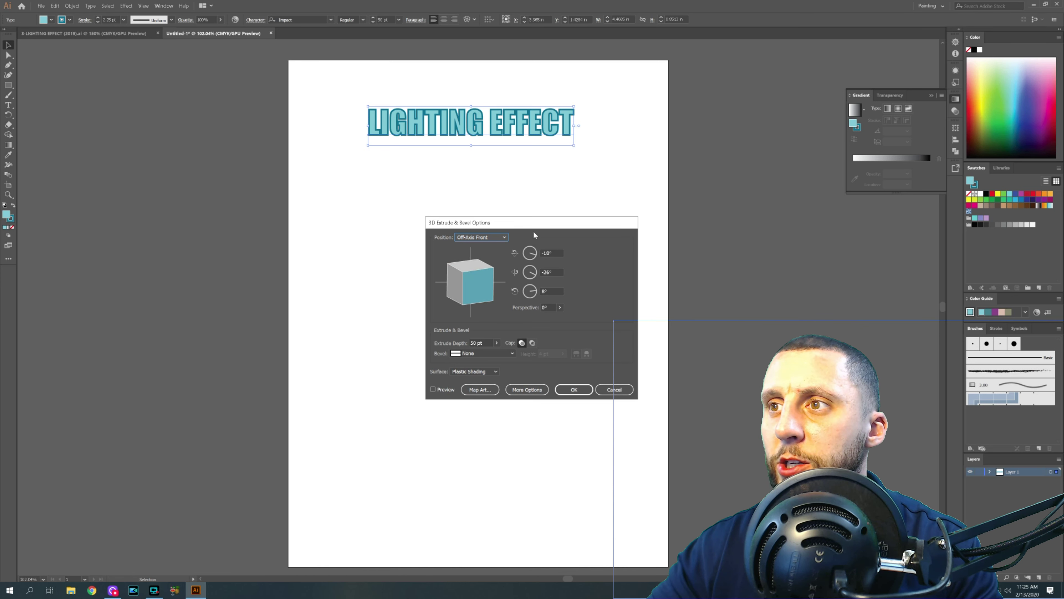
left_click_drag(534, 226, 525, 187)
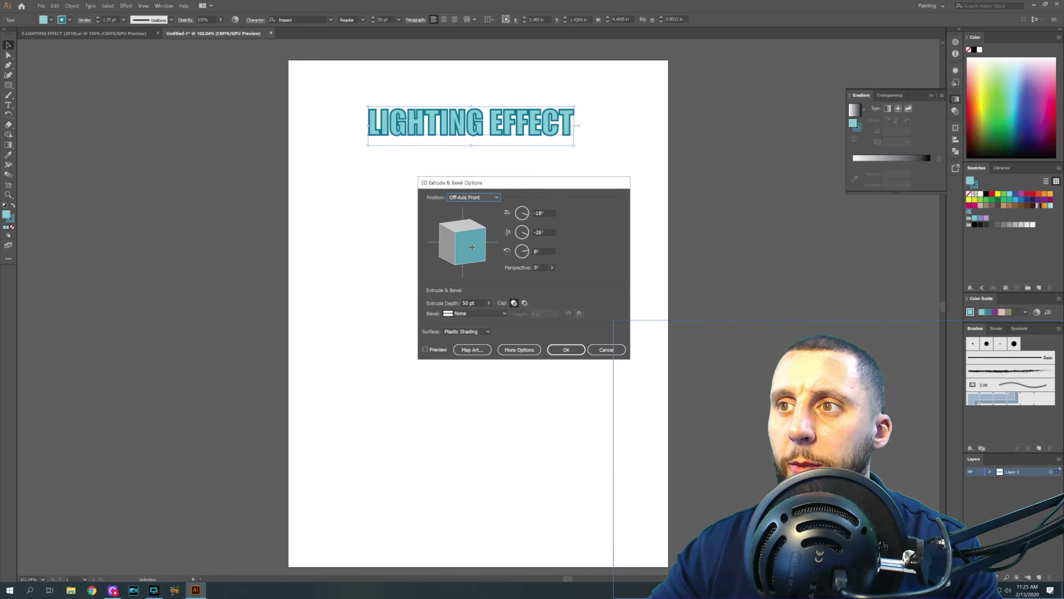
left_click(515, 349)
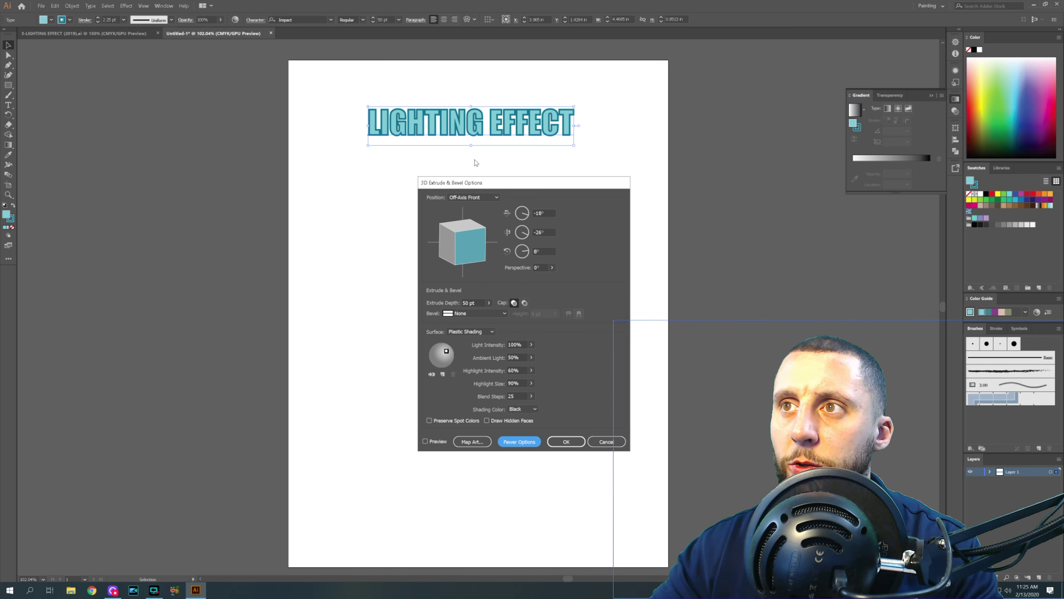
Set the rotations to -20°, -20°, 0° with 160° perspective and apply.
left_click(544, 213)
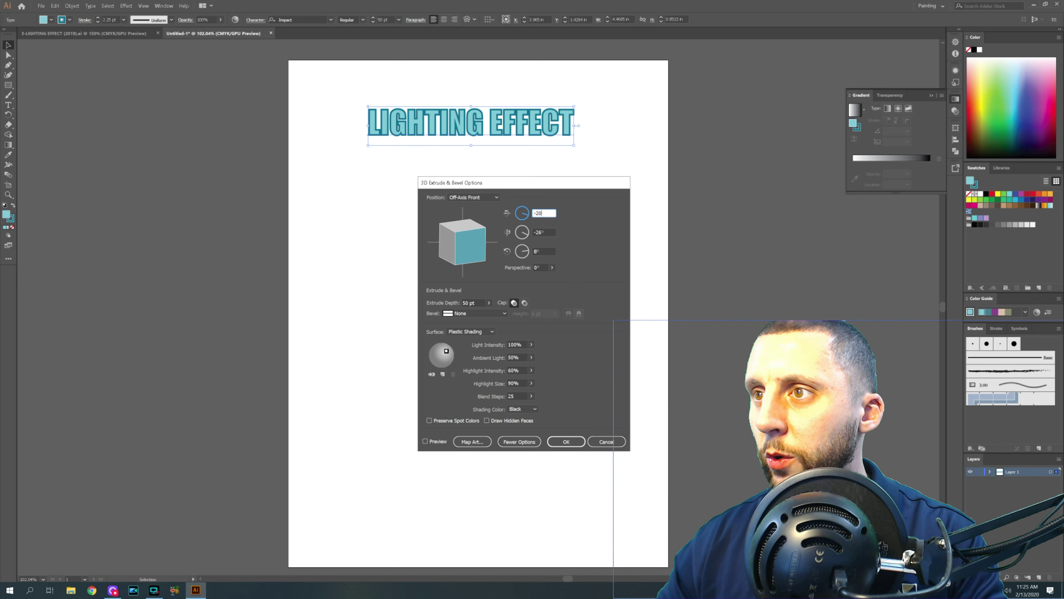
key("Tab")
type("-20")
key("Tab")
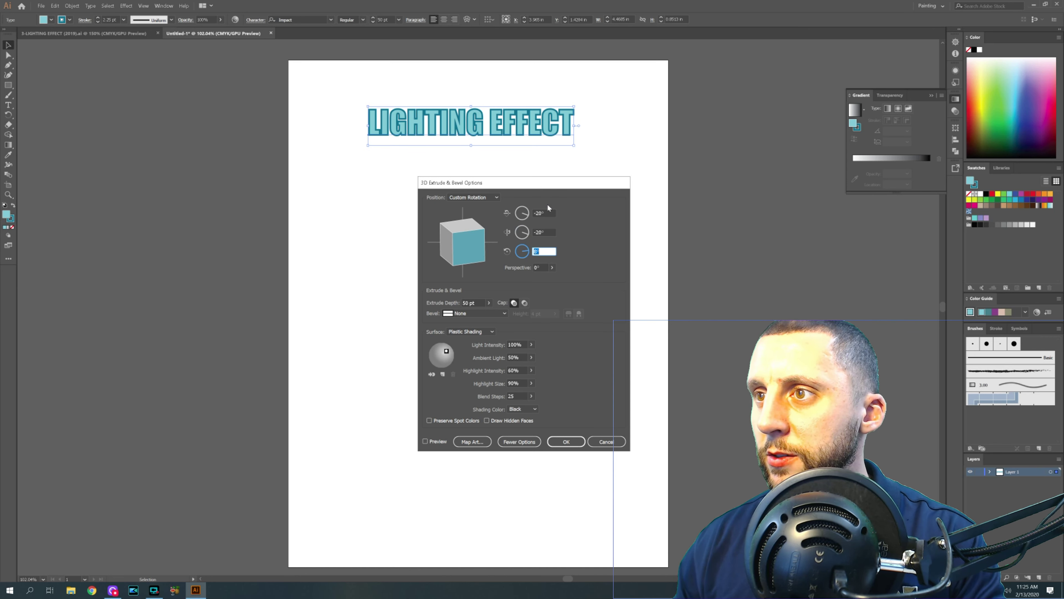
type("0")
key("Tab")
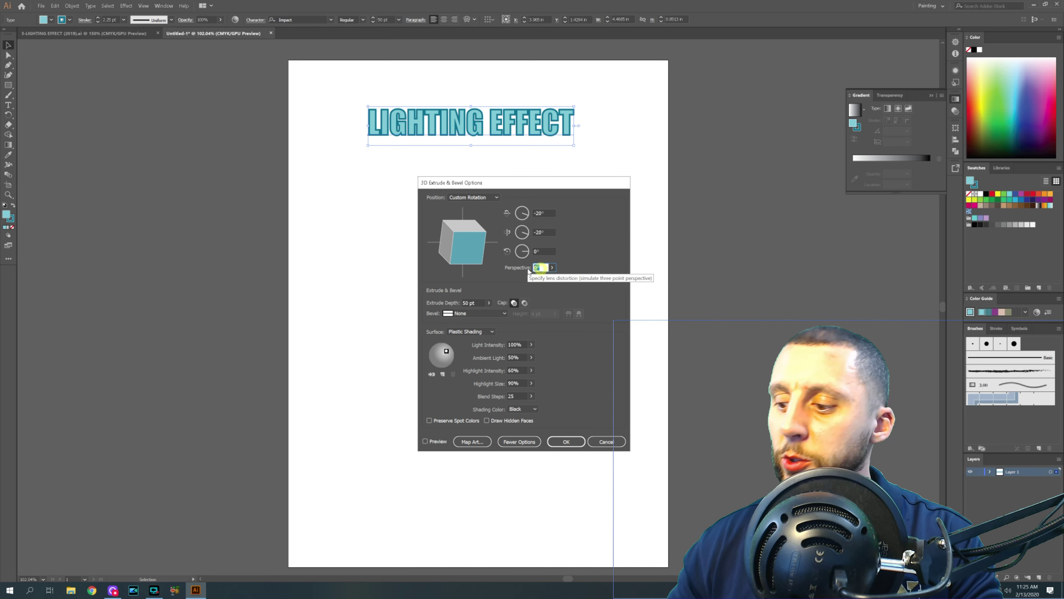
type("160")
key("Return")
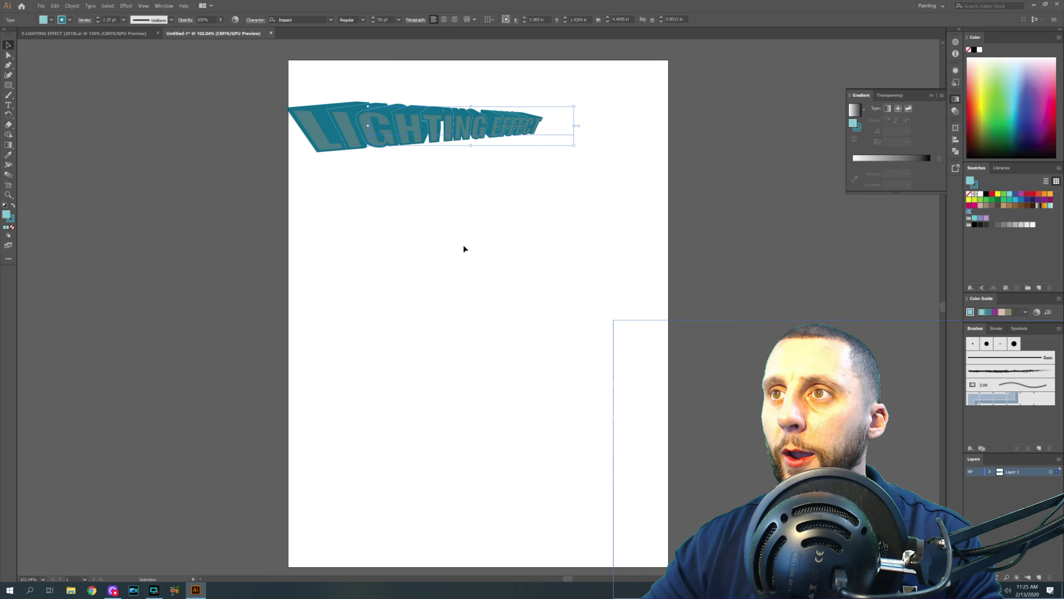
left_click_drag(410, 126, 412, 123)
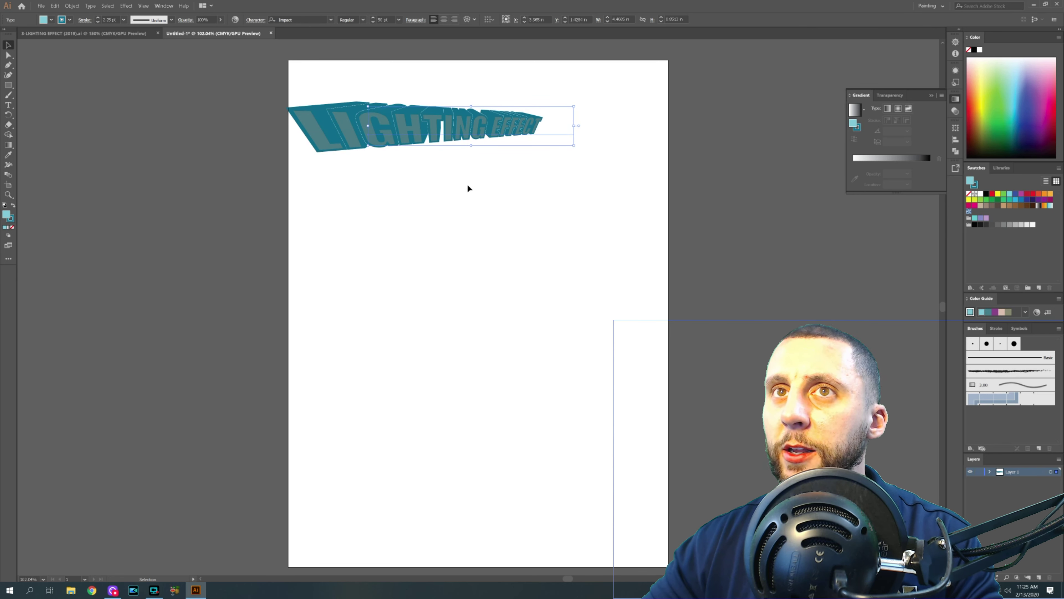
Collapse the Gradient panel, reset the Painting workspace, and reopen 3D Extrude & Bevel from Appearance.
left_click(443, 111)
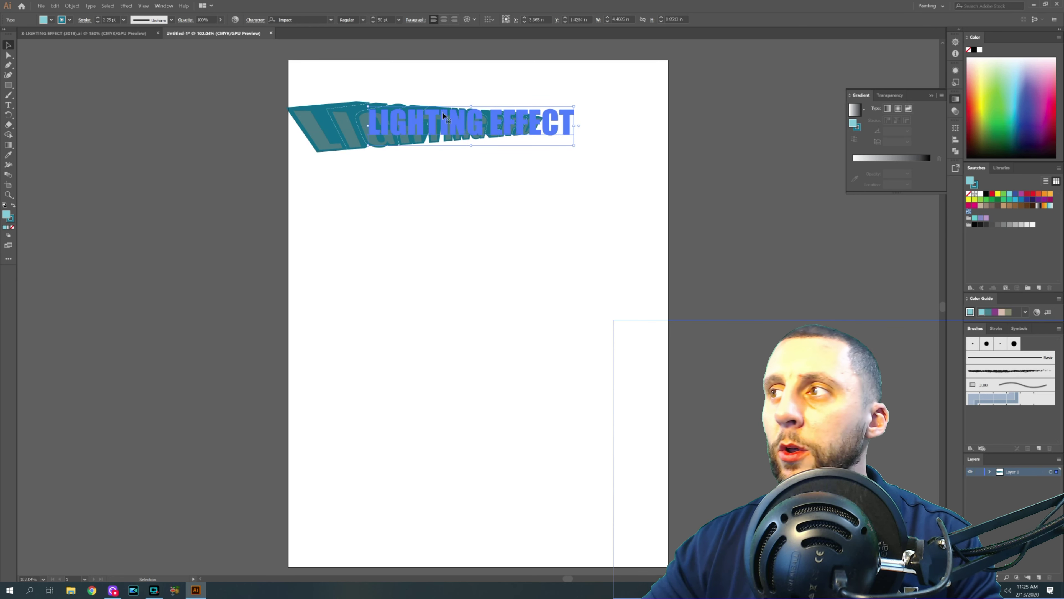
left_click(929, 96)
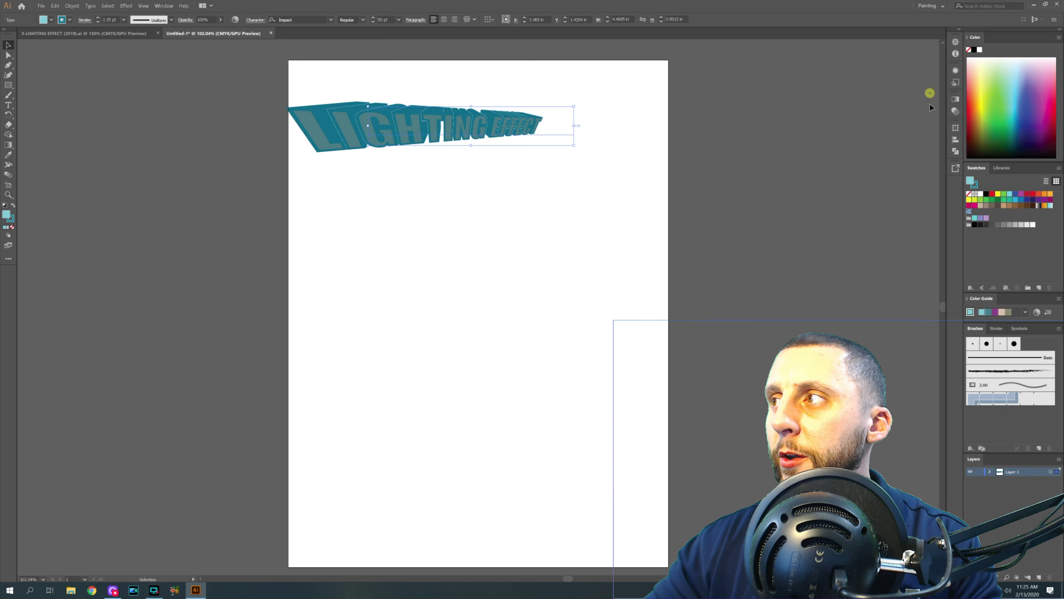
left_click(927, 7)
left_click(935, 17)
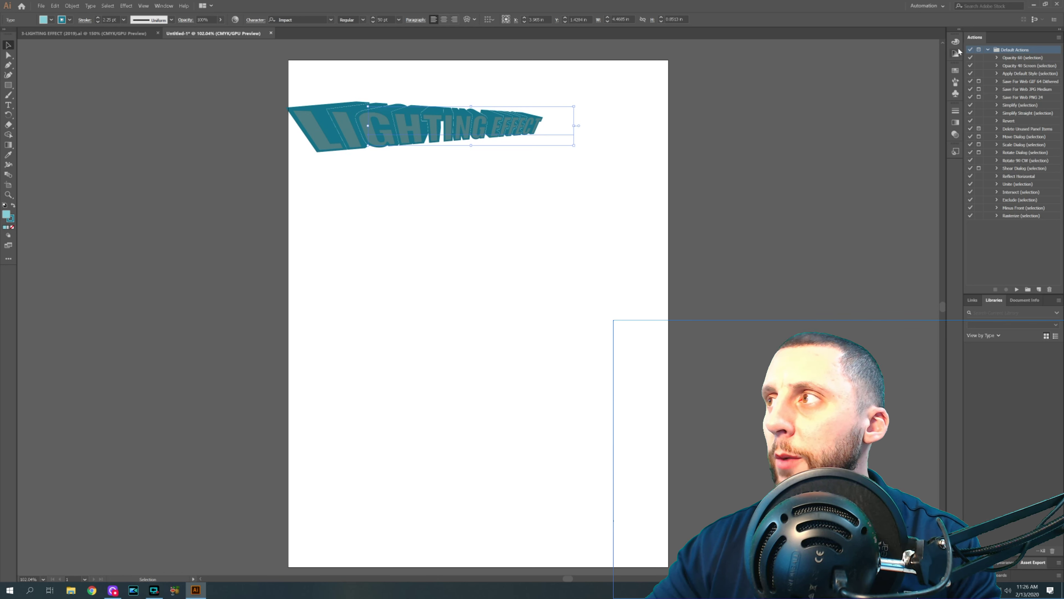
left_click(927, 6)
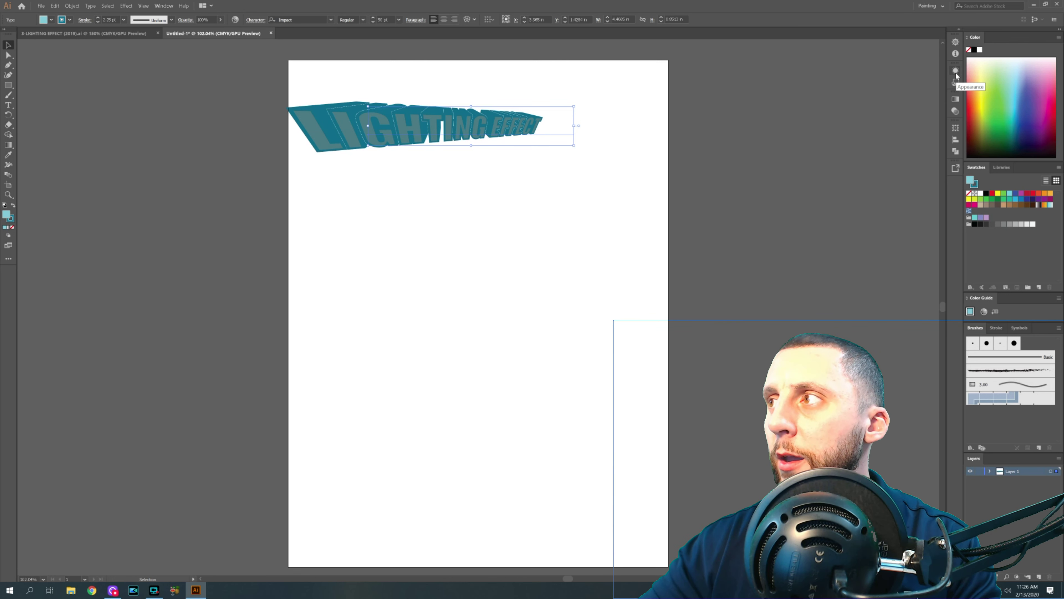
left_click(956, 74)
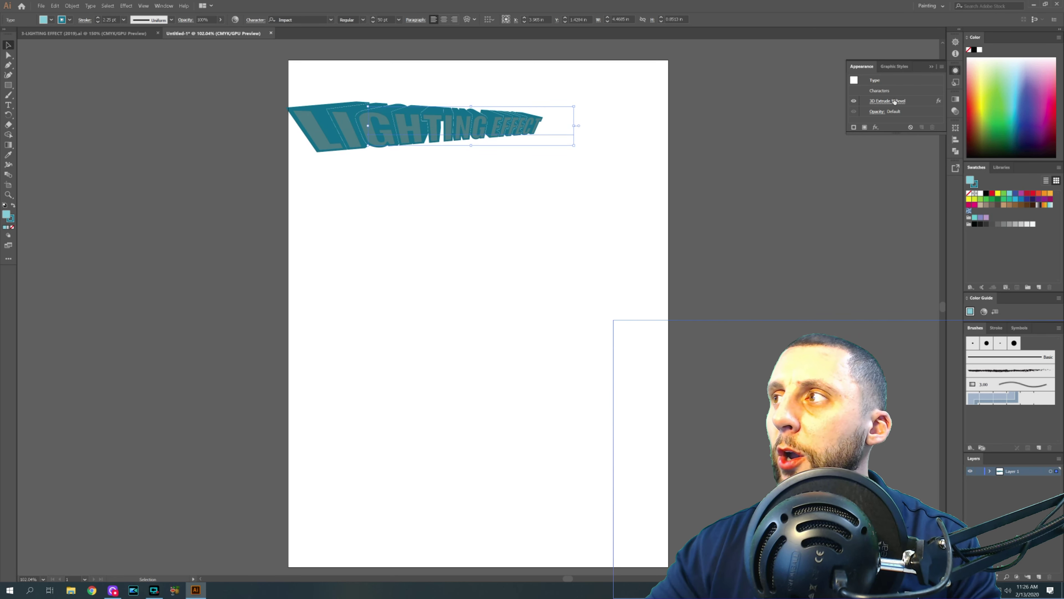
left_click(885, 102)
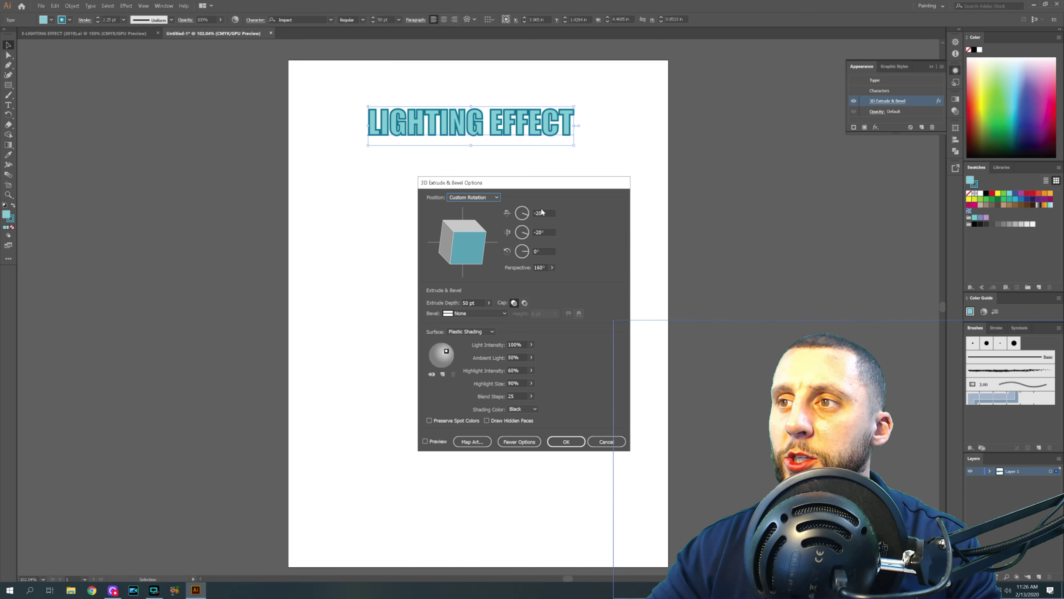
Add a second 3D extrusion rotated -52°, 18°, -18°, then move the text down the page.
left_click(582, 440)
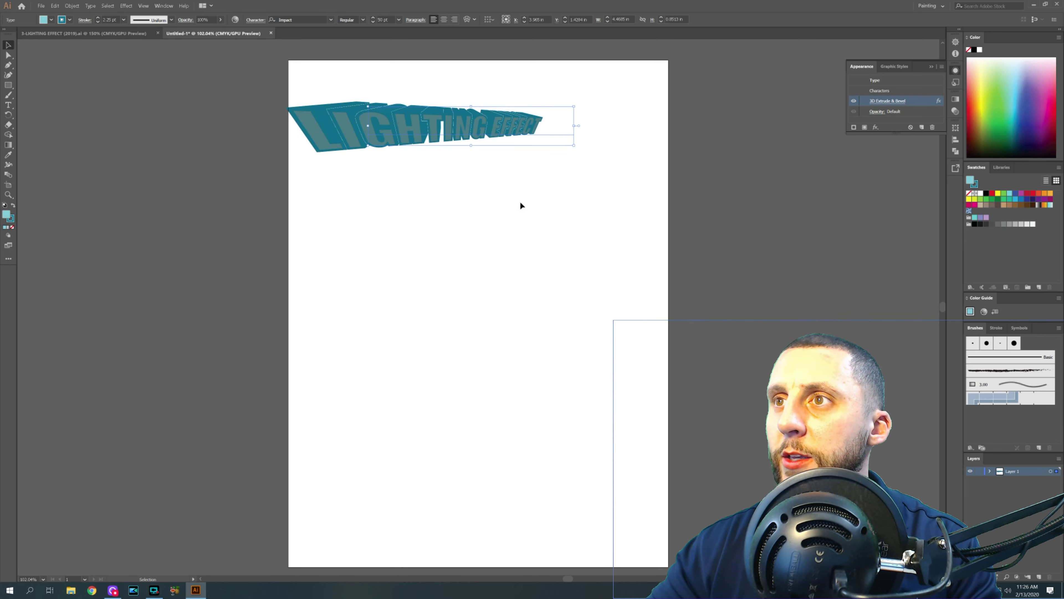
left_click(126, 6)
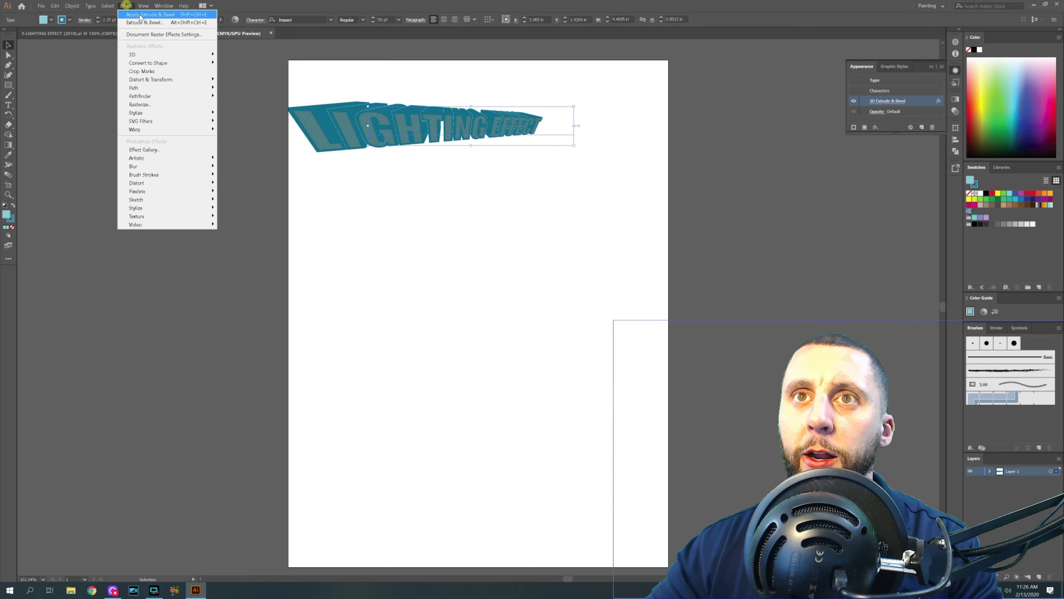
mouse_move(153, 52)
left_click(233, 55)
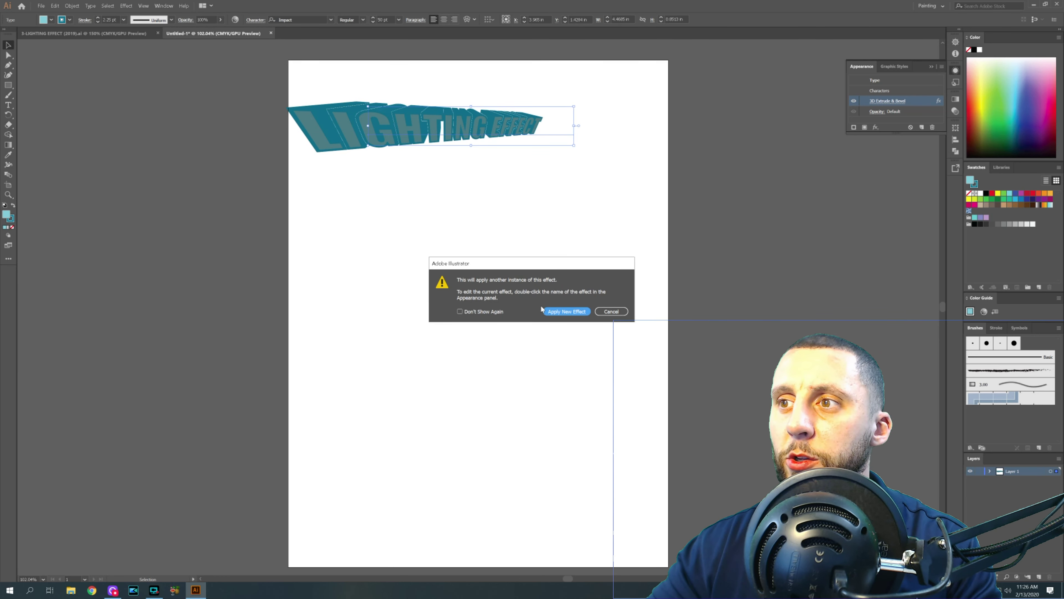
left_click(564, 312)
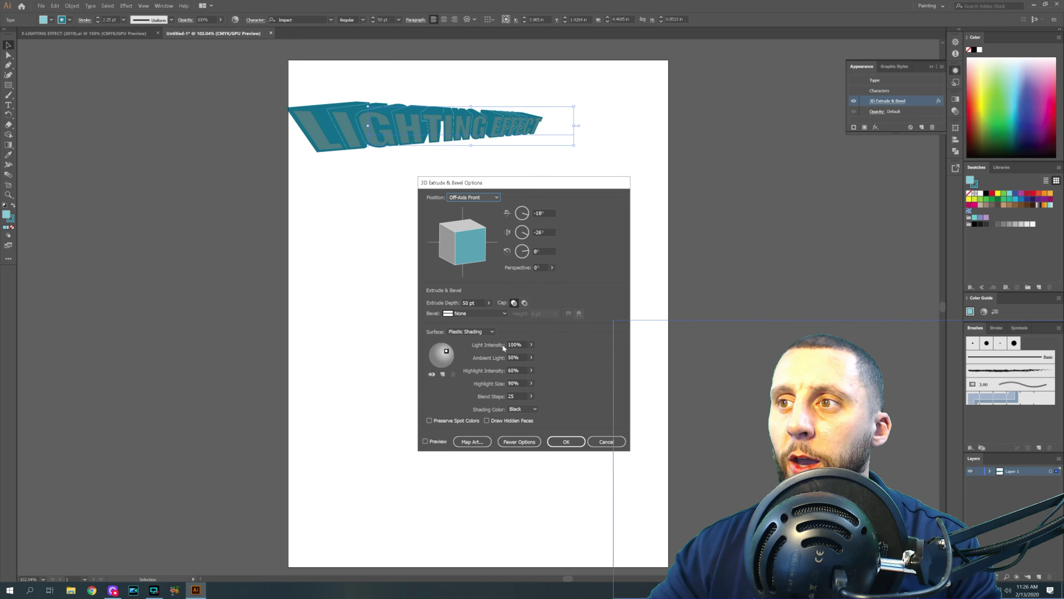
left_click_drag(461, 242, 478, 258)
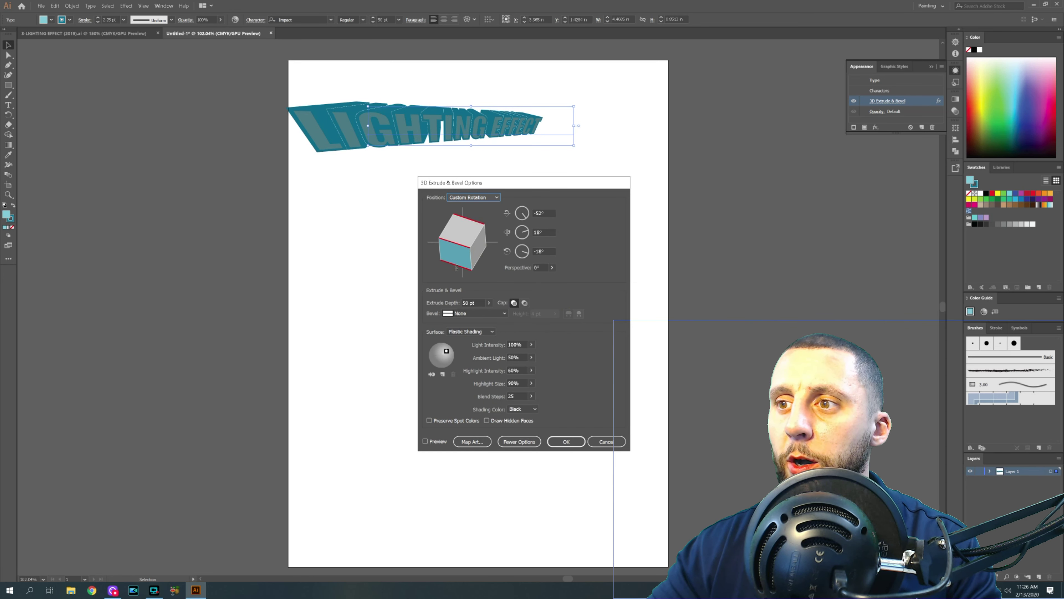
left_click(566, 441)
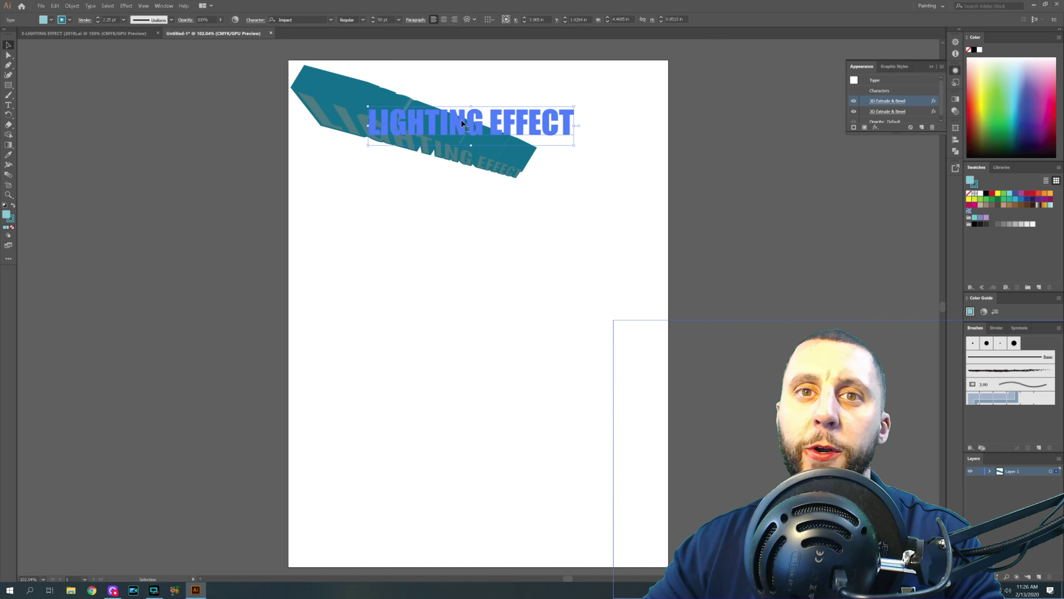
left_click_drag(462, 120, 466, 247)
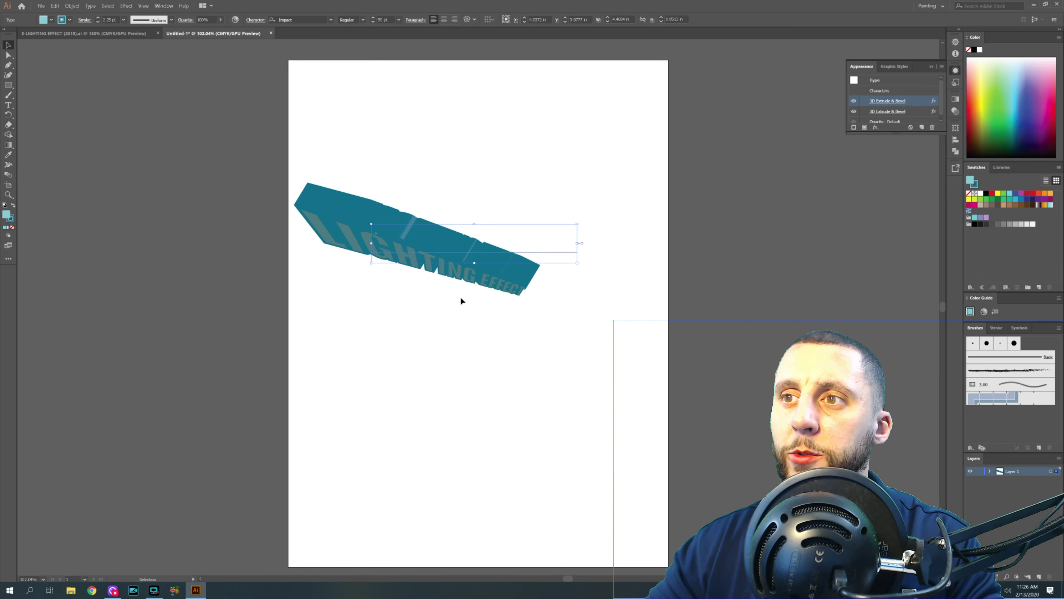
Delete both 3D Extrude & Bevel effects from the text in Appearance.
left_click(887, 111)
left_click(887, 111)
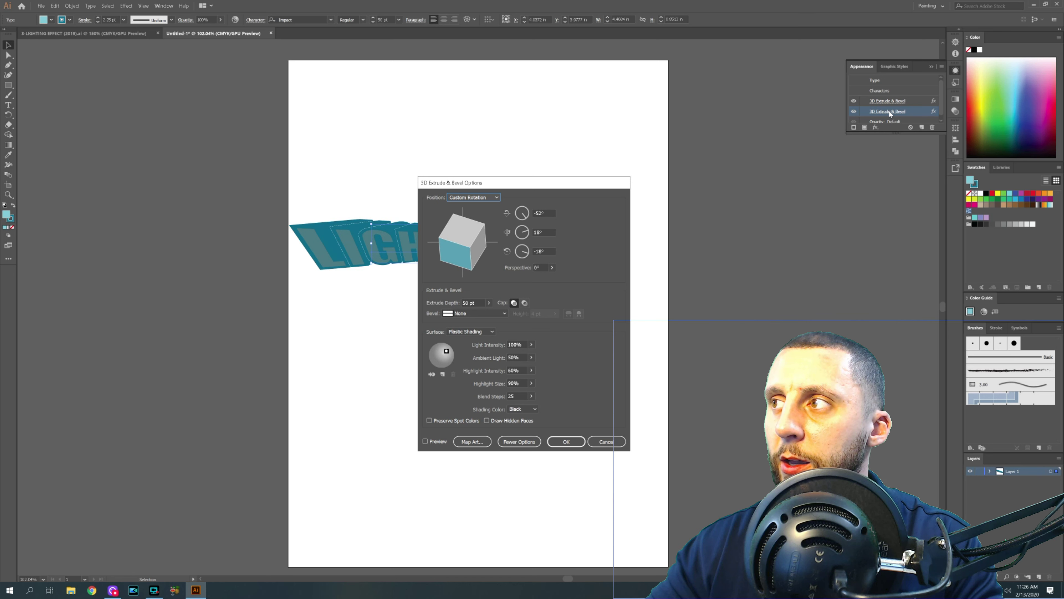
left_click(607, 440)
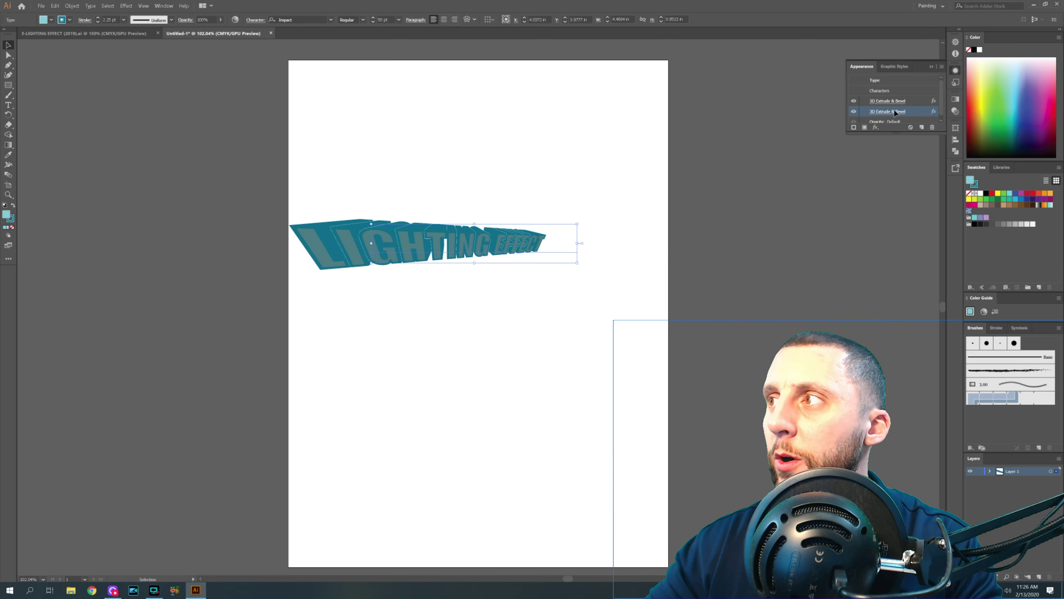
left_click(910, 102)
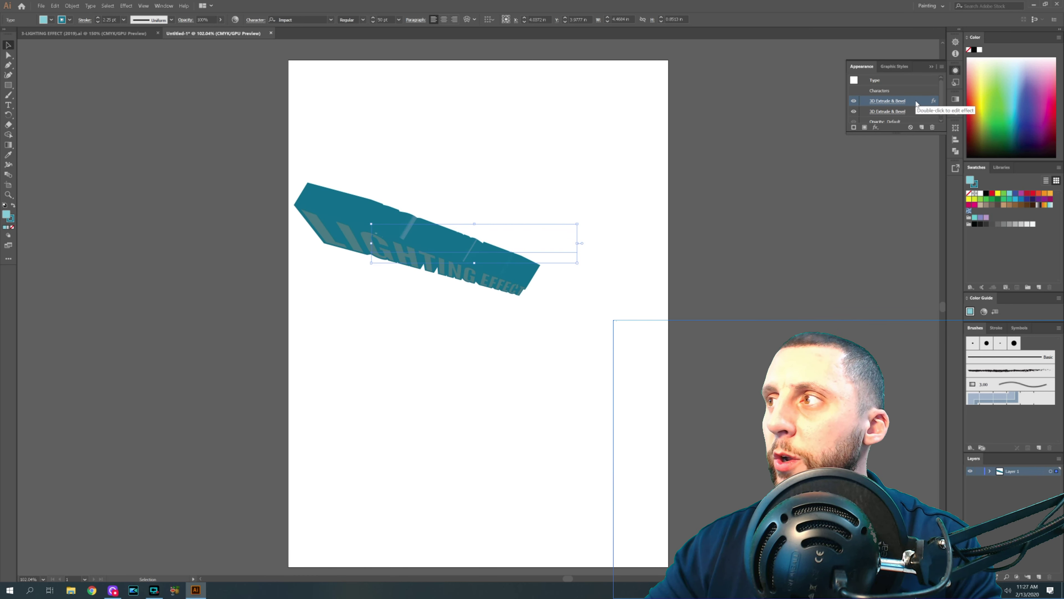
left_click(932, 127)
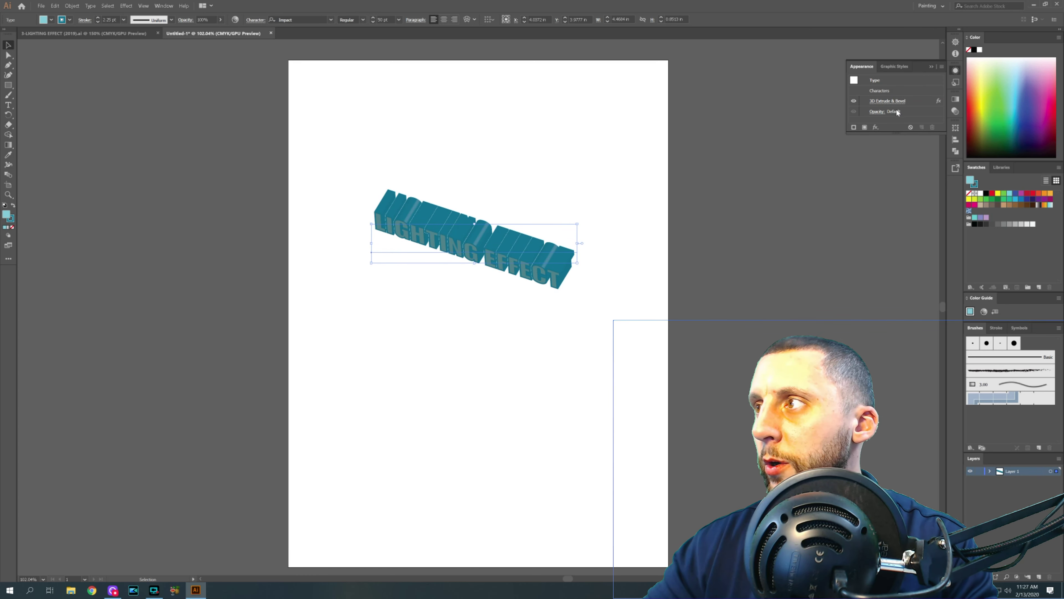
left_click(897, 102)
left_click(933, 127)
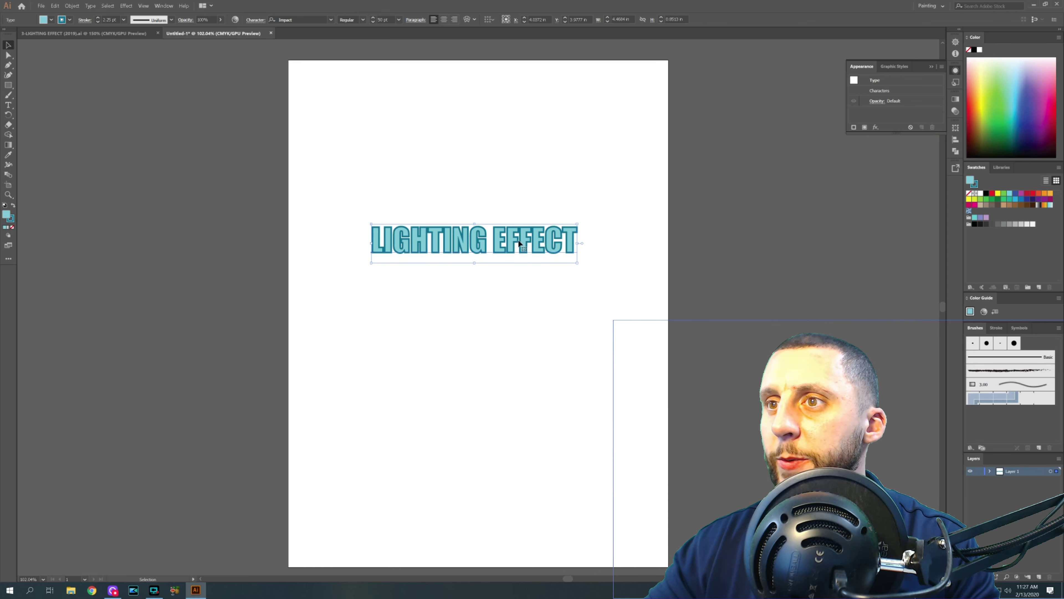
Apply a fresh 3D Extrude & Bevel with rotation -20°, -20°, 0°.
left_click(126, 6)
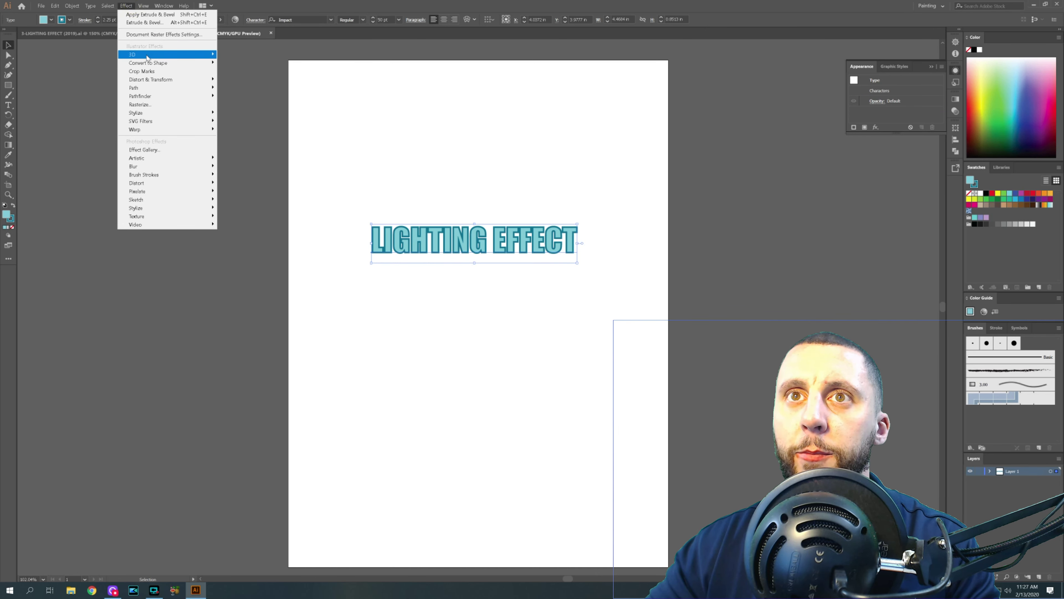
mouse_move(148, 57)
left_click(255, 54)
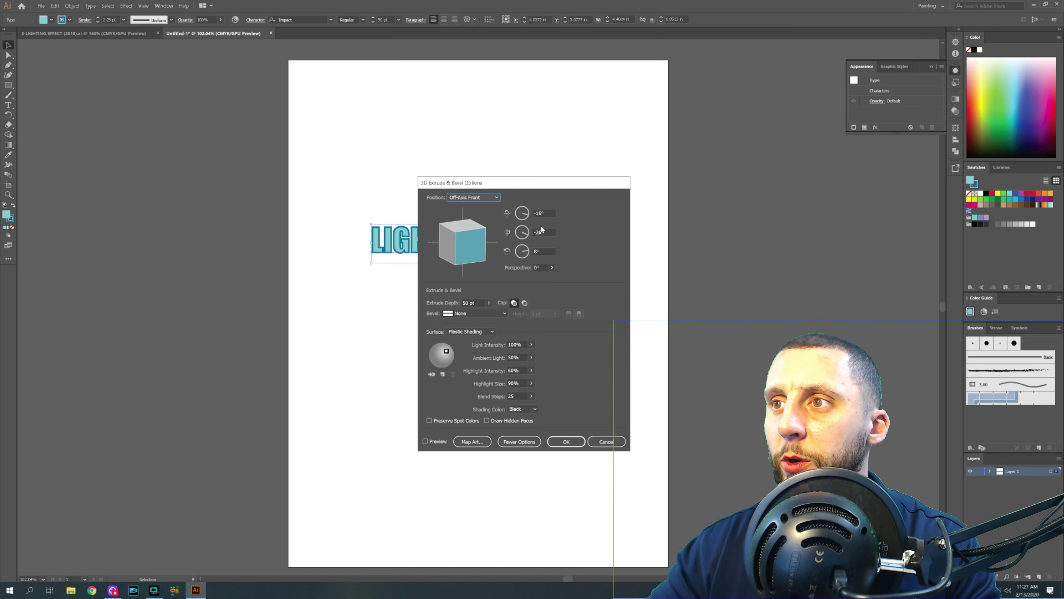
left_click(519, 215)
type("-20")
key("Tab")
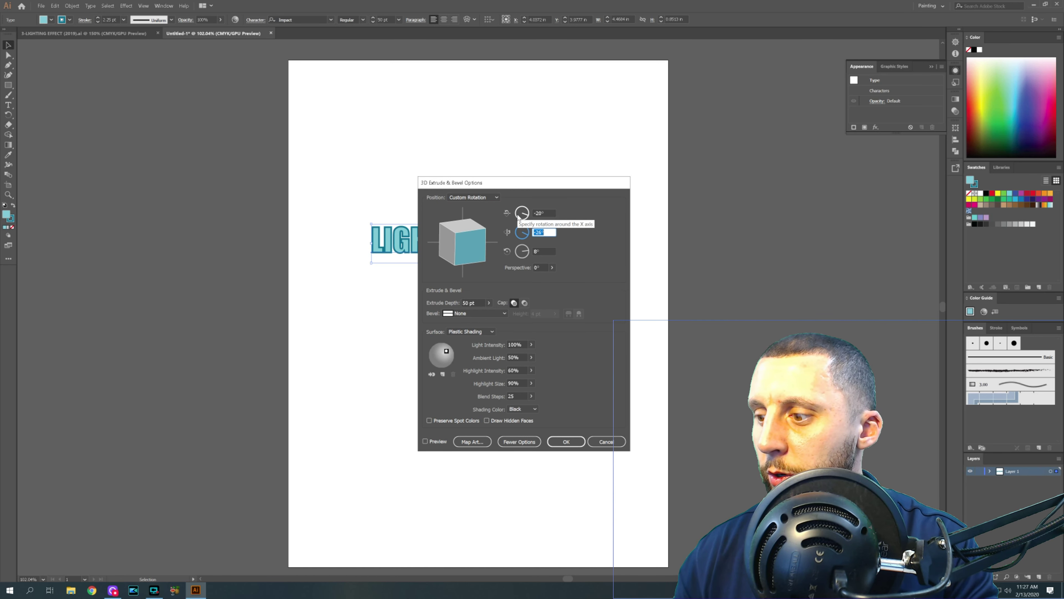
type("-20")
key("Tab")
type("0")
key("Tab")
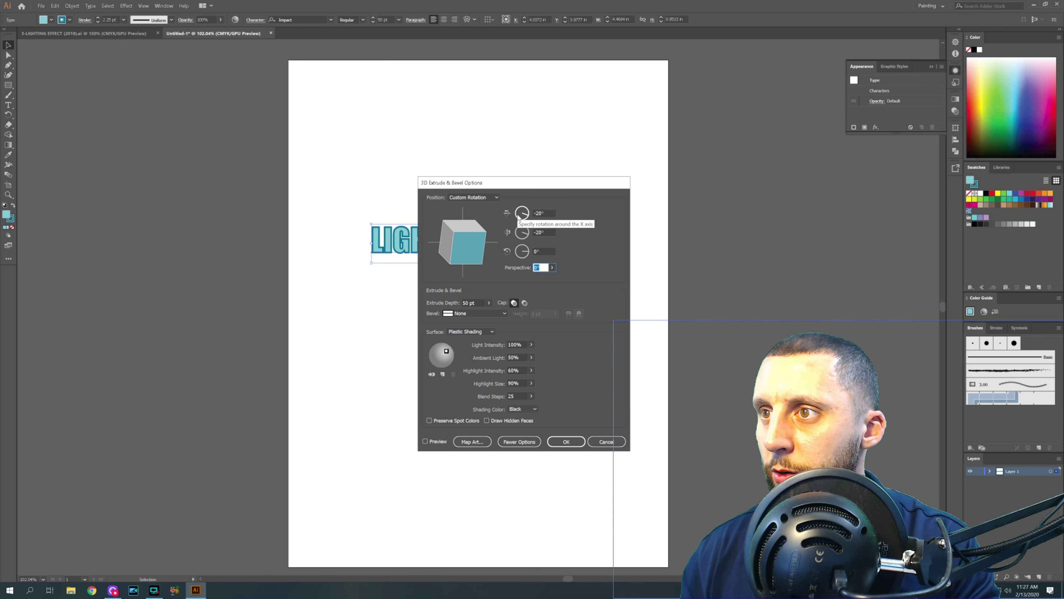
key("Return")
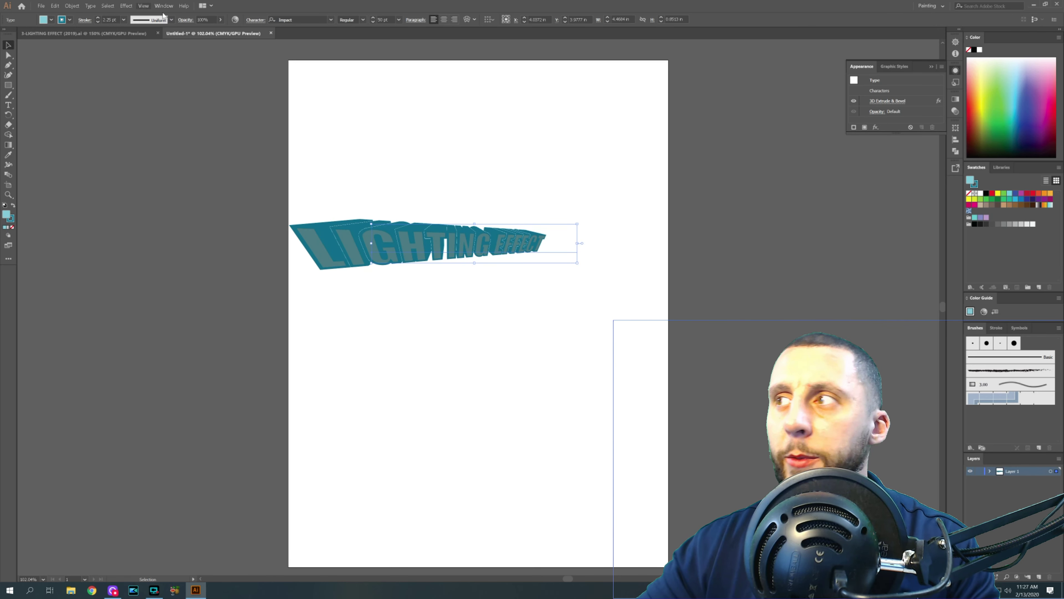
left_click(887, 101)
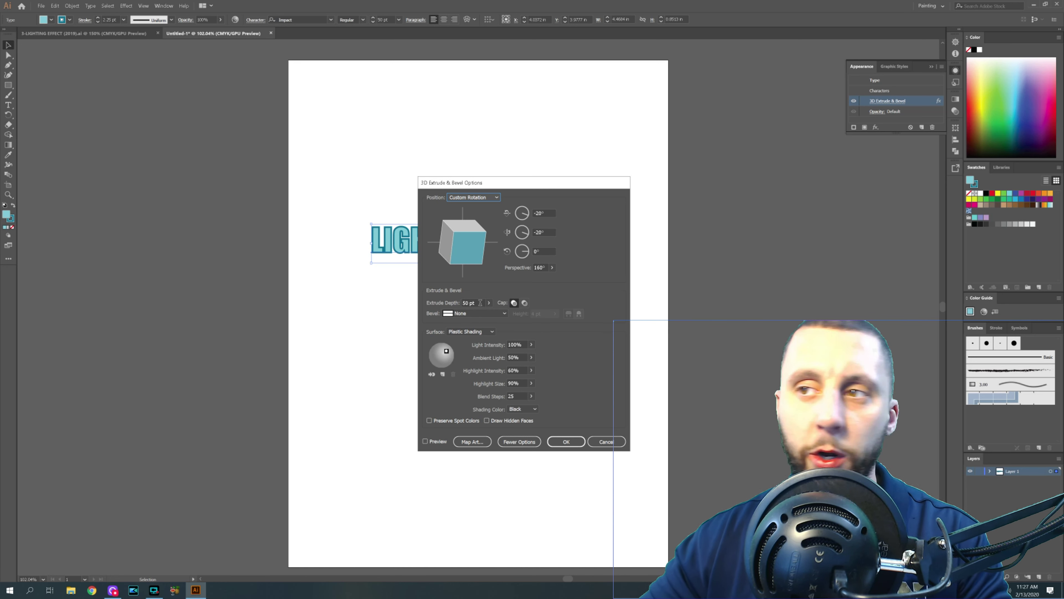
Set 0% ambient light and 100% highlight intensity in the 3D options and apply.
double_click(518, 357)
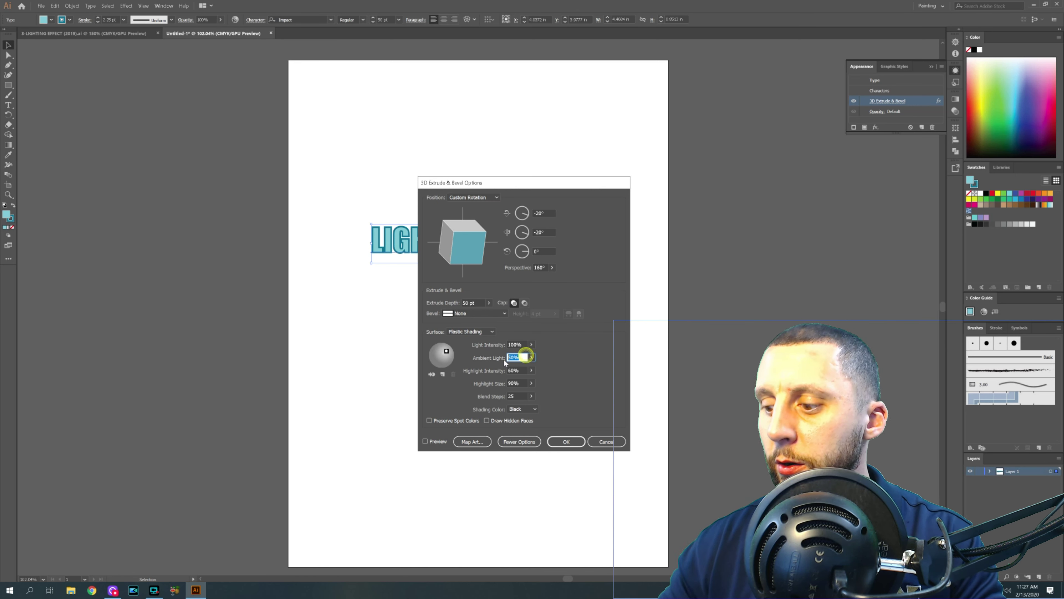
type("0")
key("Tab")
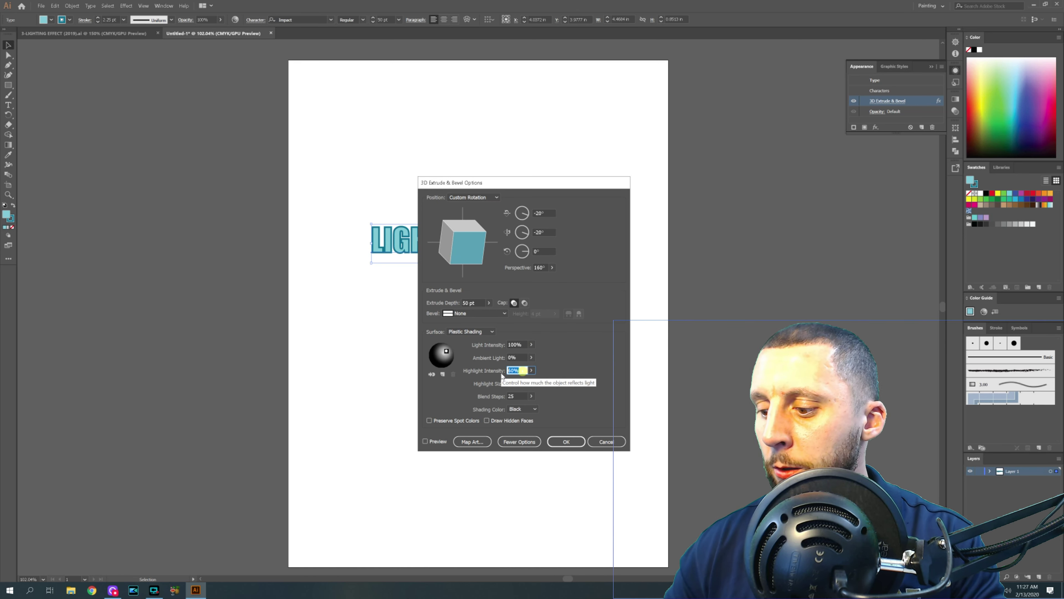
type("100")
key("Tab")
key("Tab")
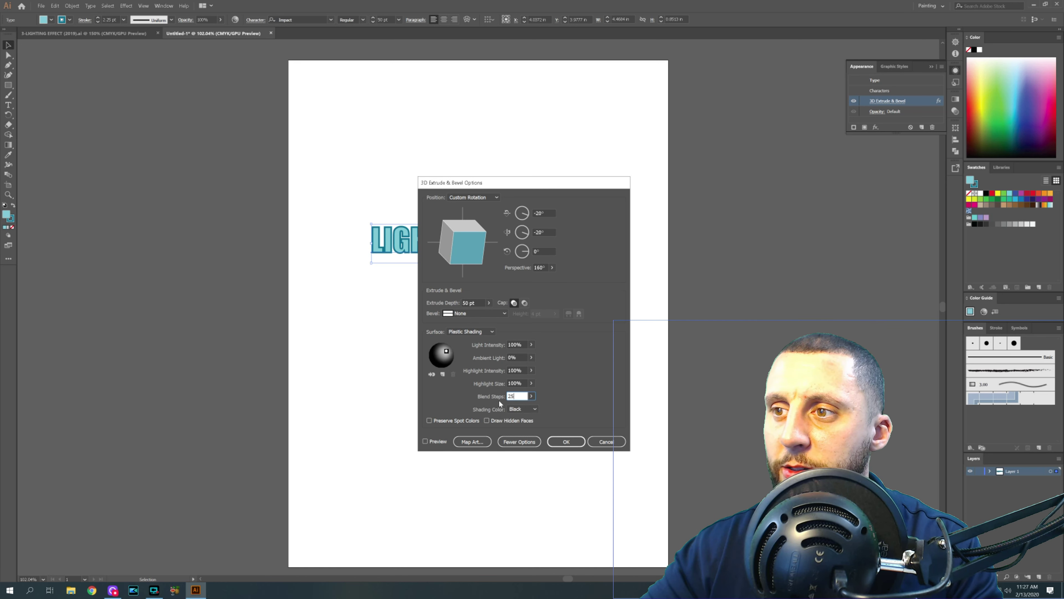
left_click(564, 441)
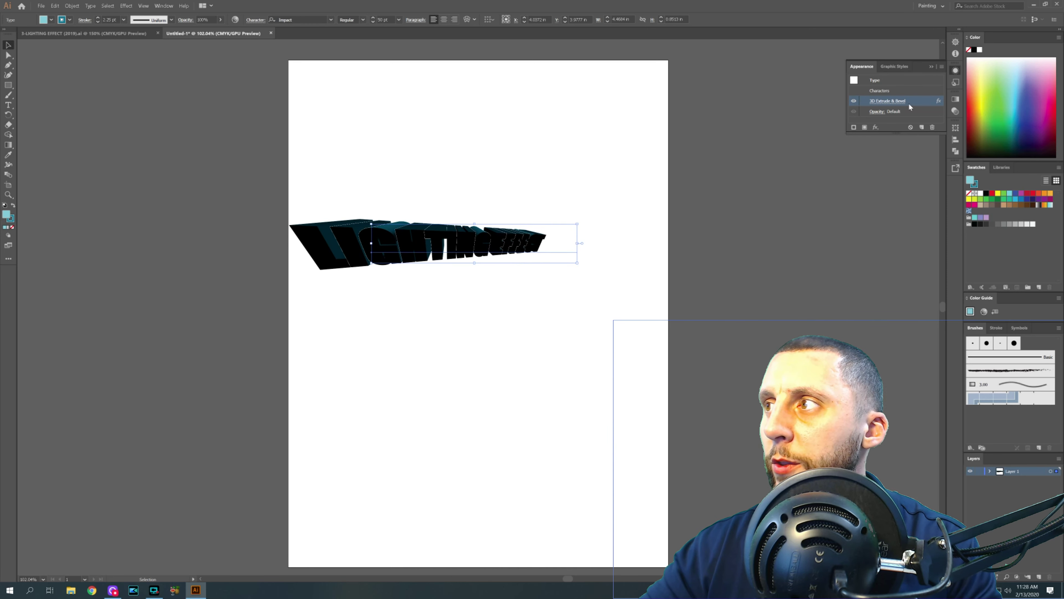
Move the 3D light to the centre of the shading sphere to front-light the text.
left_click(900, 101)
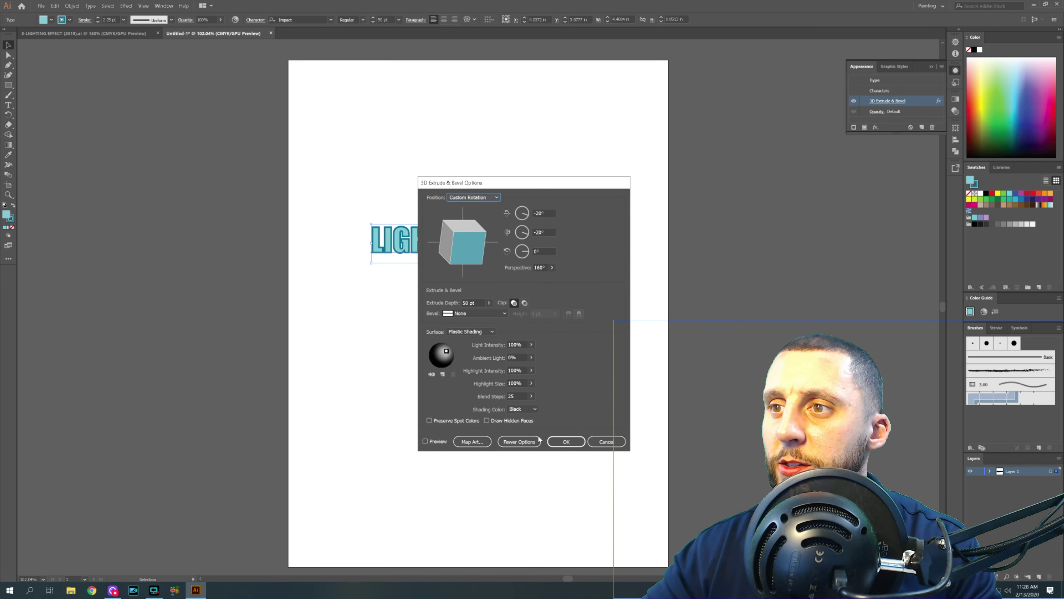
left_click(565, 441)
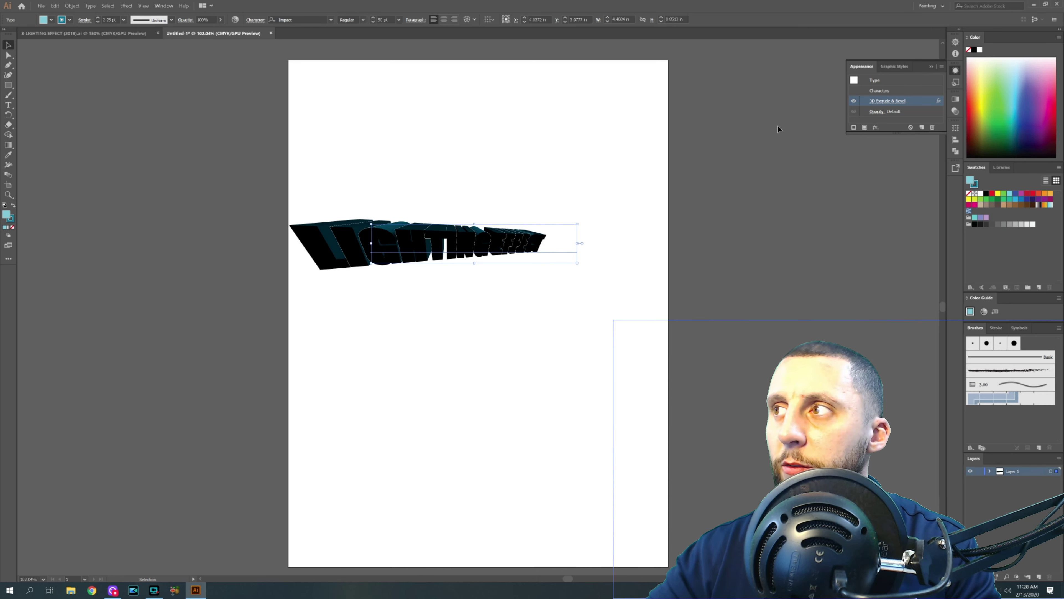
left_click(887, 101)
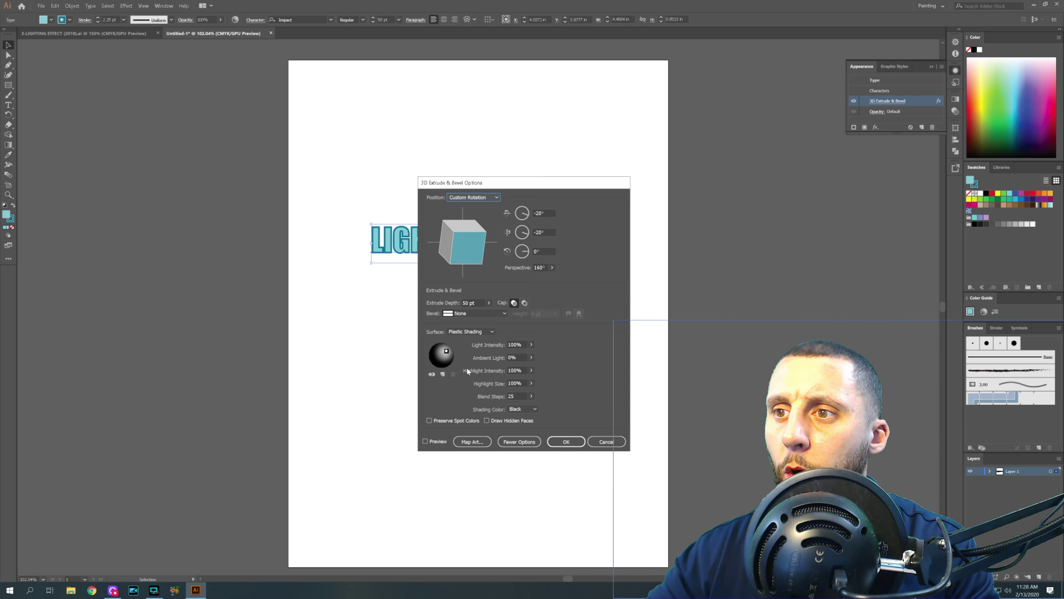
left_click_drag(447, 354, 448, 357)
left_click(561, 440)
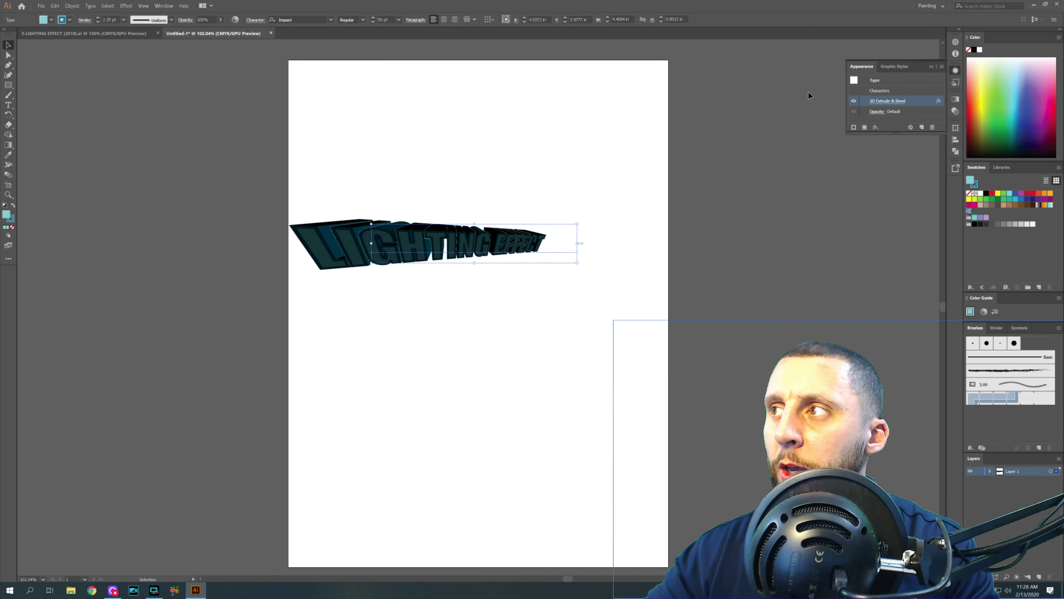
left_click(887, 101)
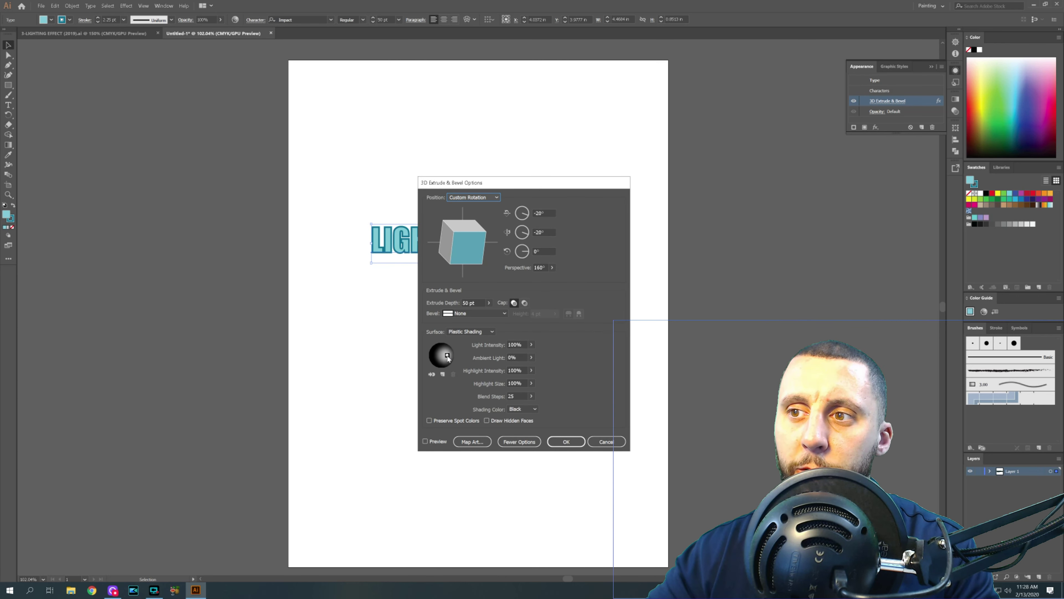
Push the light toward the sphere's upper-right edge and add a second light.
left_click_drag(448, 357, 454, 353)
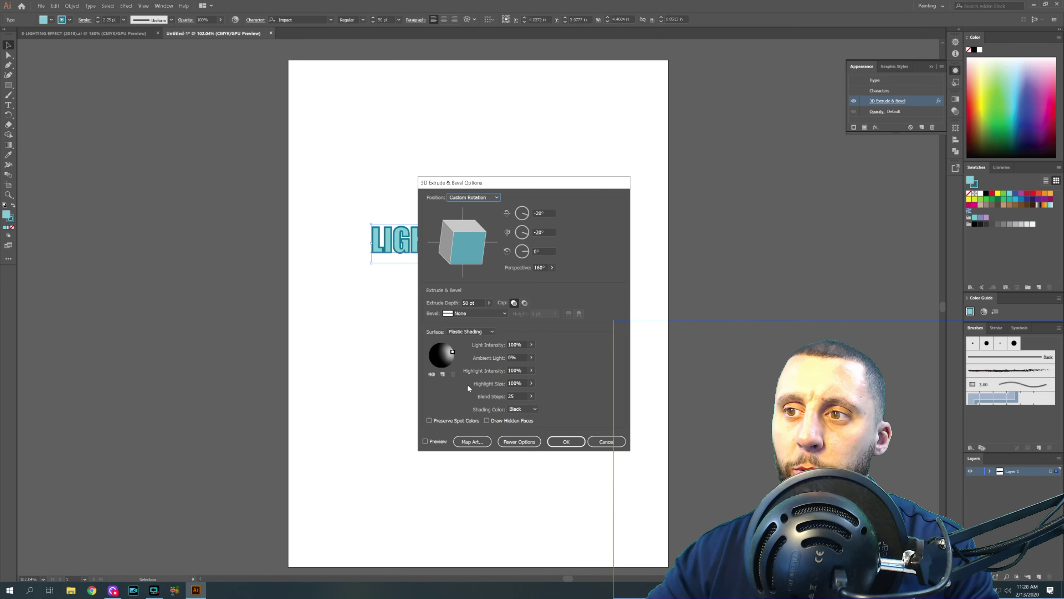
left_click(442, 374)
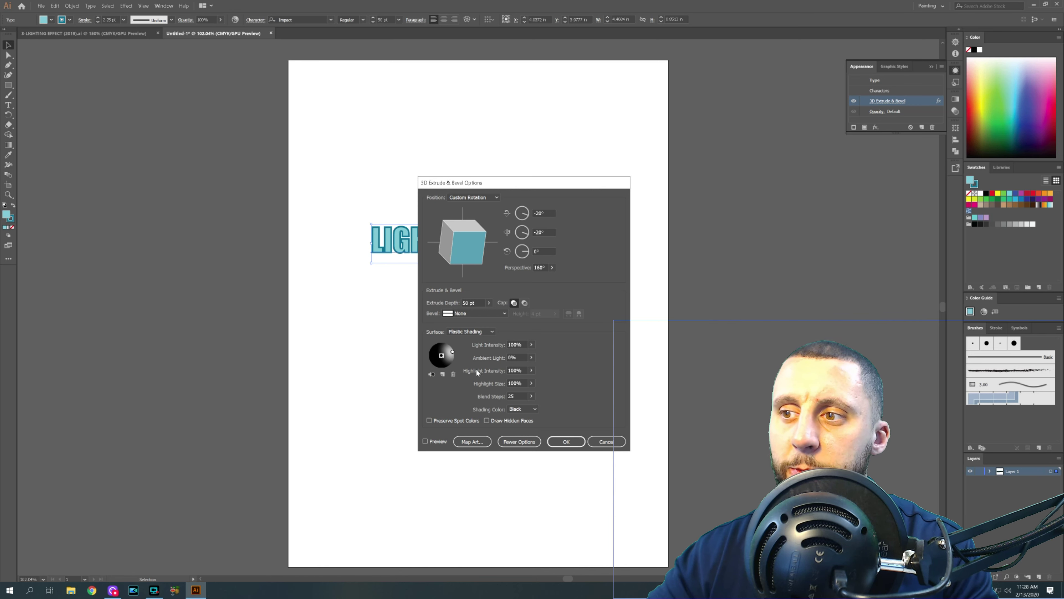
left_click(564, 440)
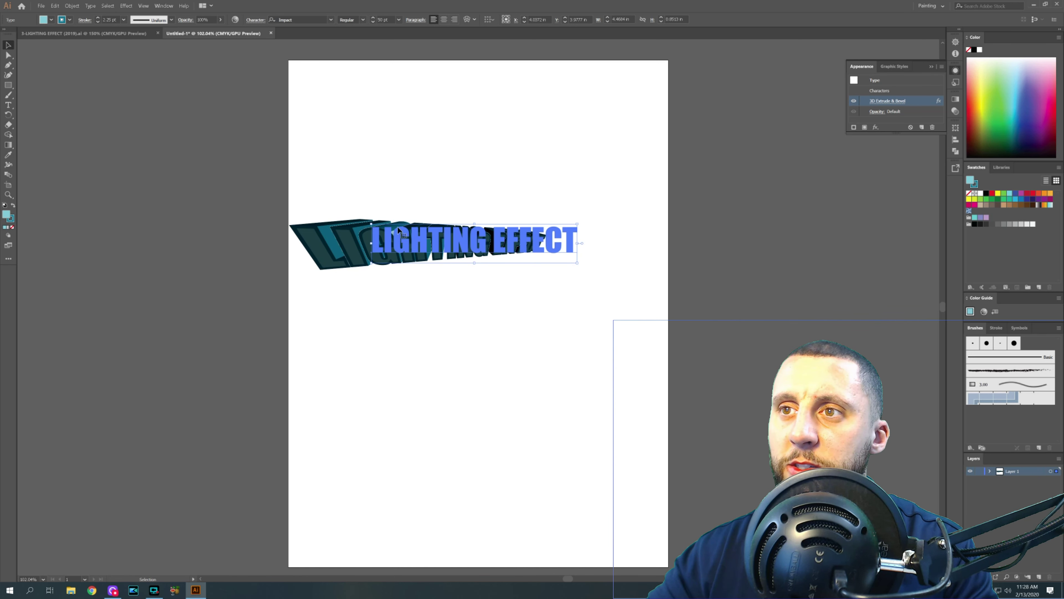
Drag the dark teal 3D 'LIGHTING EFFECT' lettering up near the top of the artboard, then deselect it.
left_click_drag(432, 263, 471, 114)
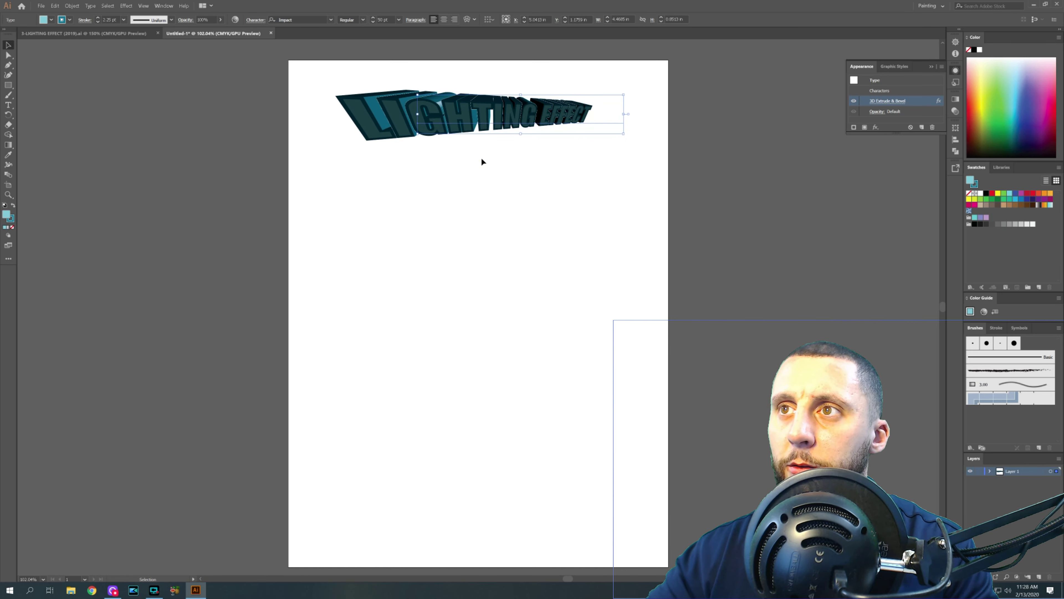
left_click(481, 159)
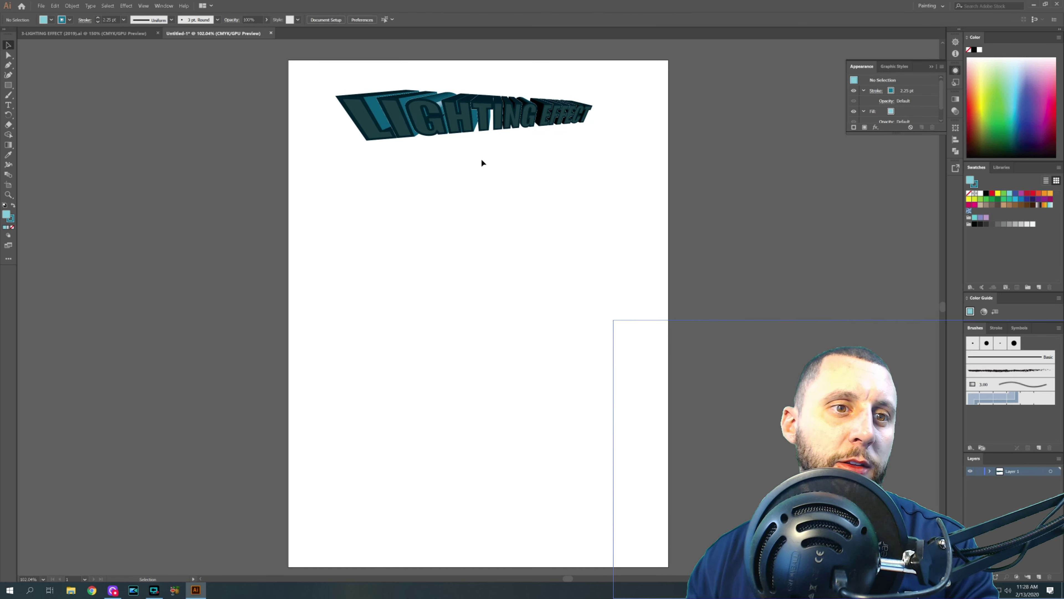